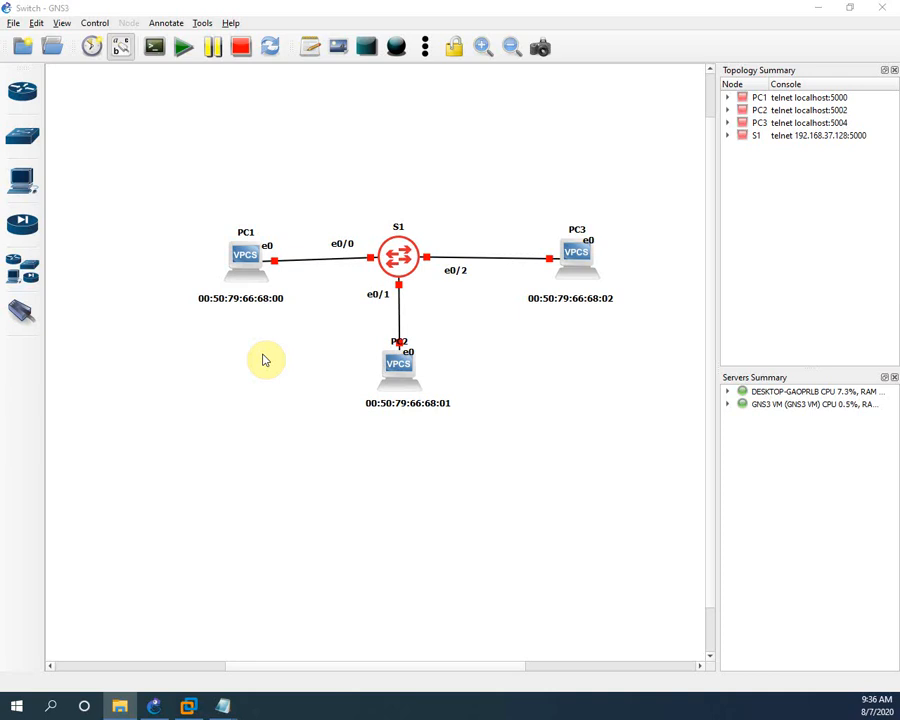
# Open the Edit menu in the GNS3 'Switch' project
pyautogui.click(36, 22)
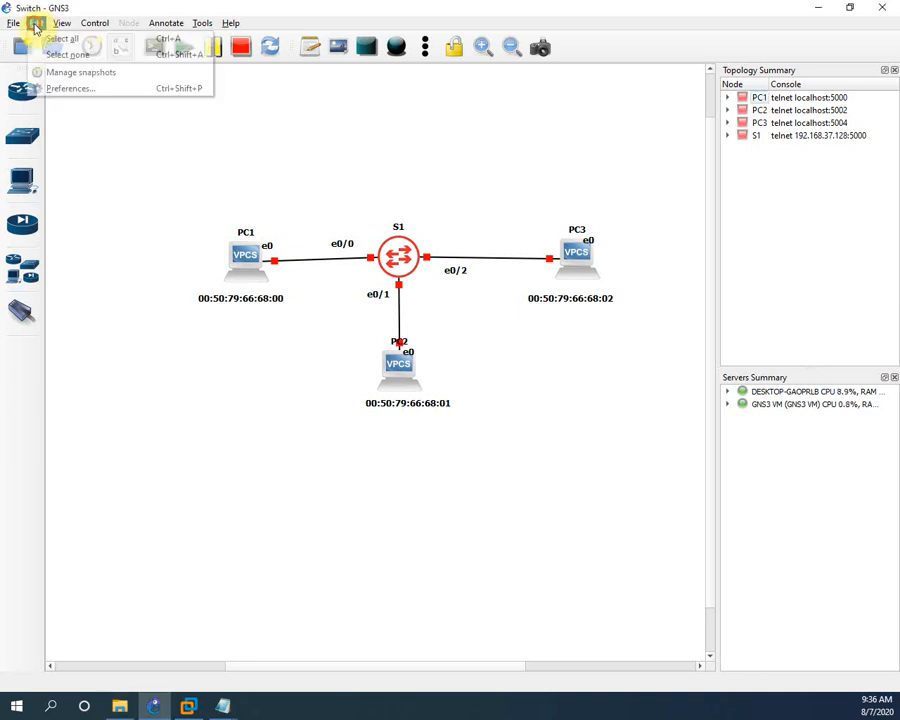
# Review the Qemu VMs templates in Preferences, cancel out, and show all available devices
pyautogui.click(58, 88)
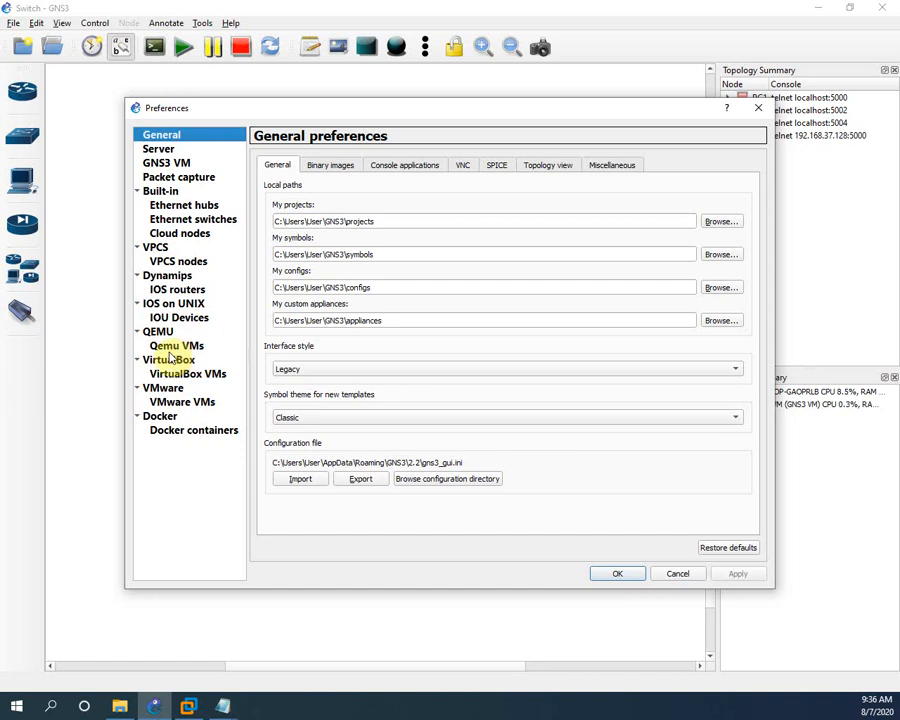
pyautogui.click(172, 345)
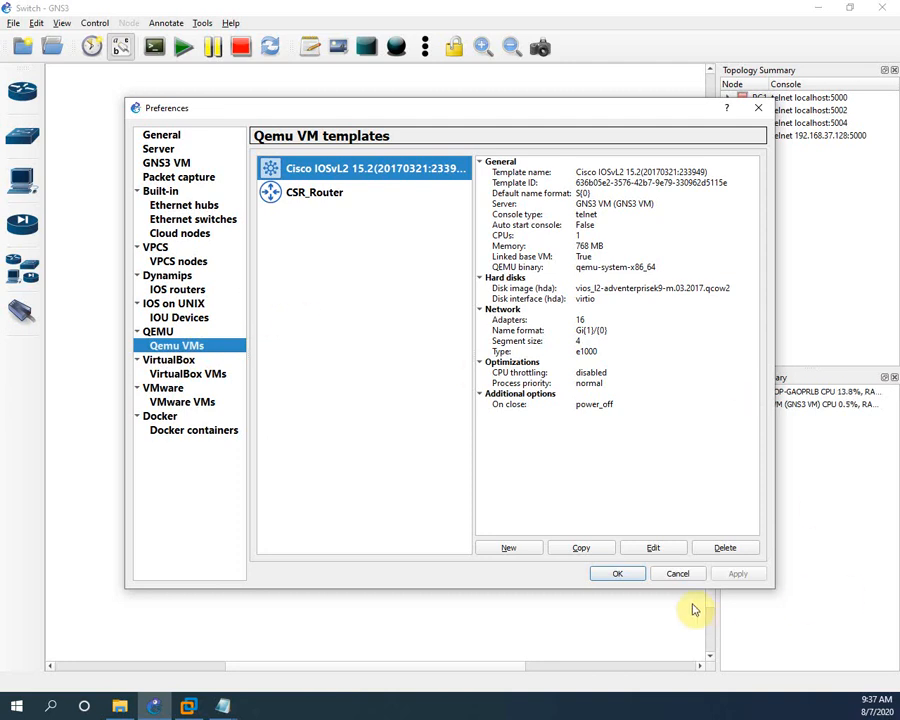
pyautogui.click(678, 574)
pyautogui.click(28, 270)
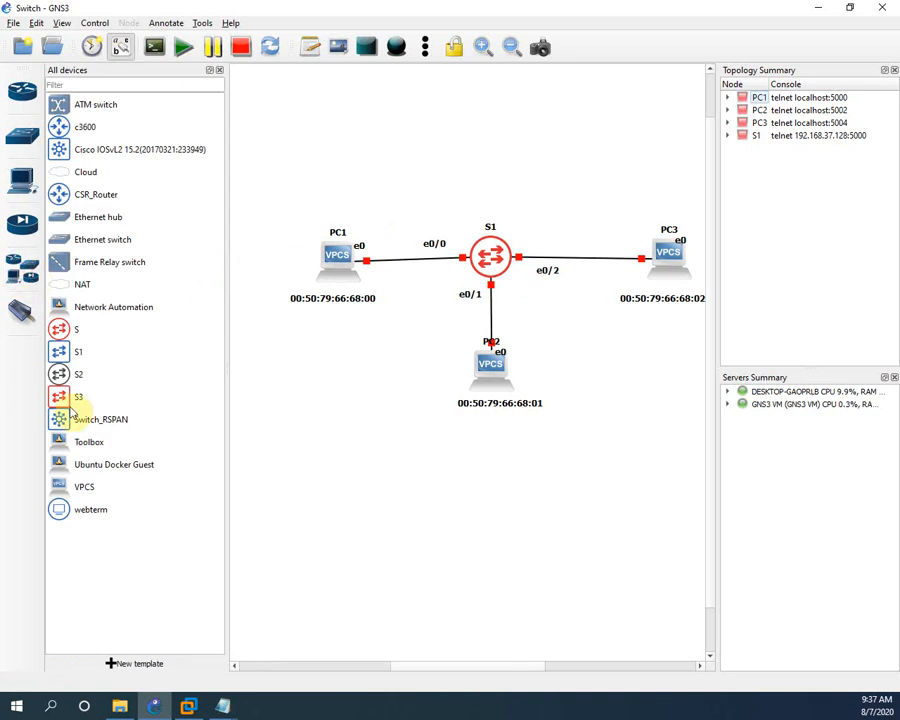
# Select VPCS in the All devices list, then open the Edit menu again
pyautogui.click(84, 490)
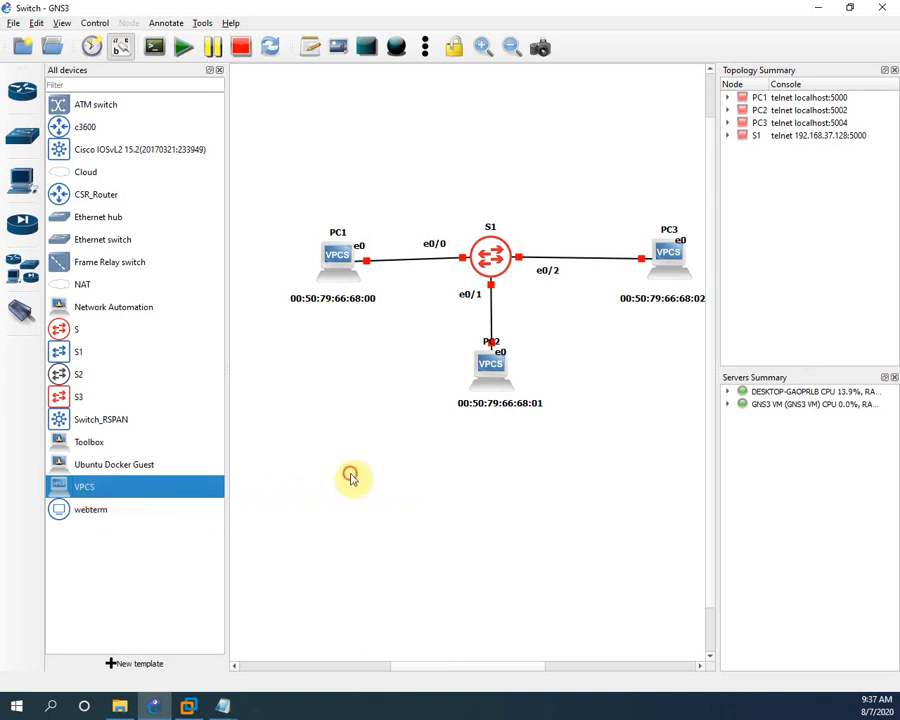
pyautogui.click(34, 24)
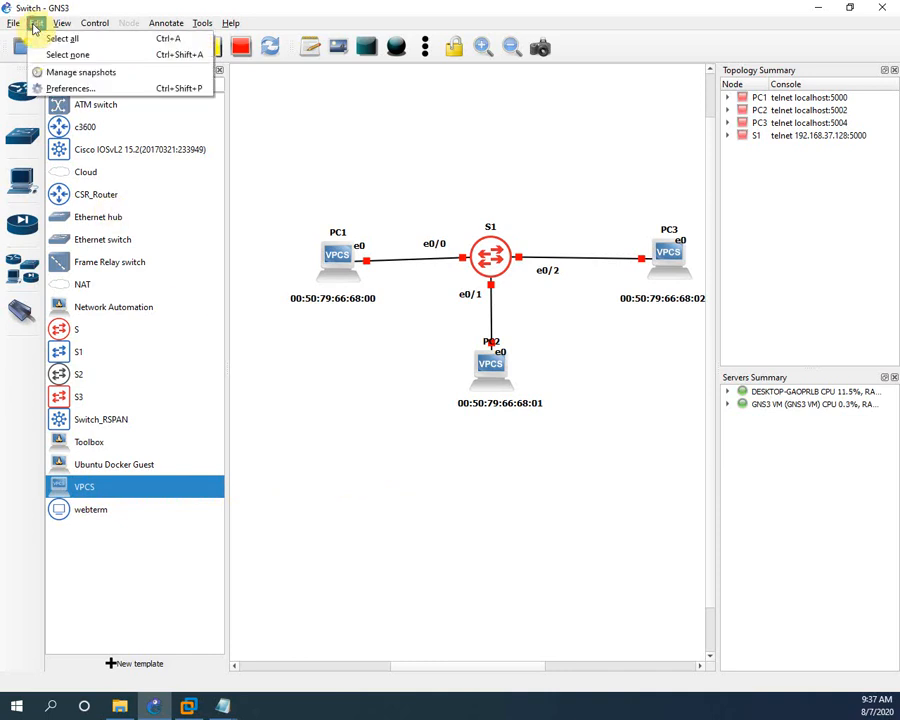
# Start a new QEMU VM template from the Qemu VMs page of Preferences
pyautogui.click(72, 90)
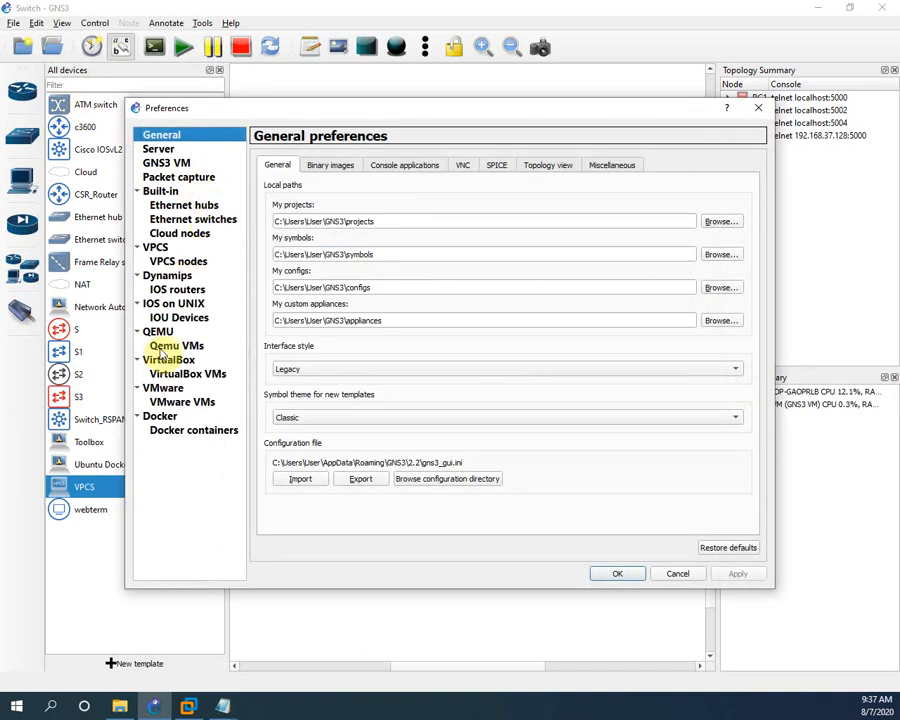
pyautogui.click(162, 346)
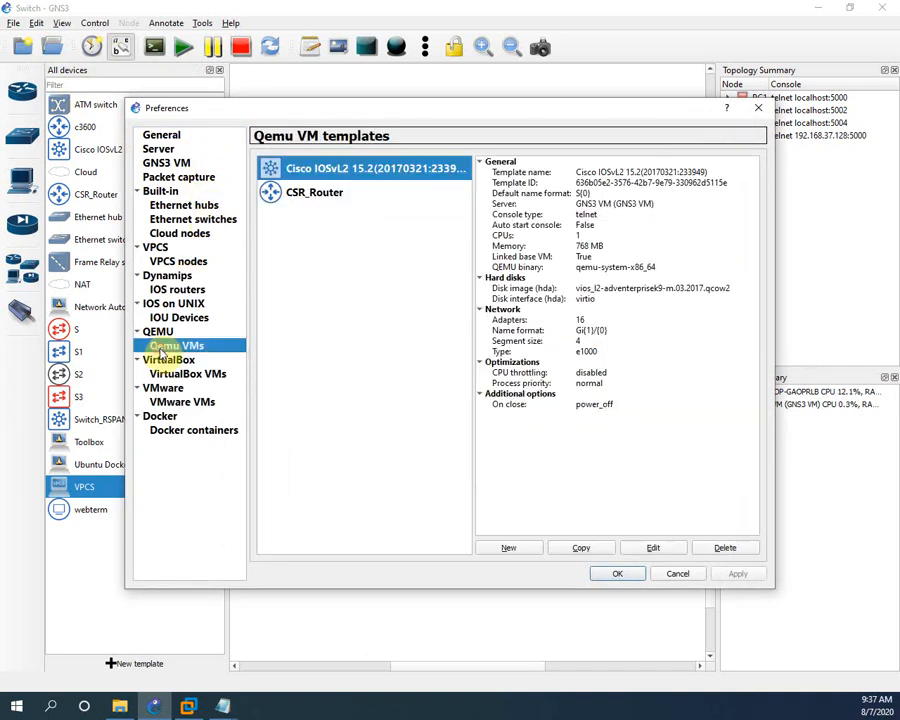
pyautogui.click(522, 548)
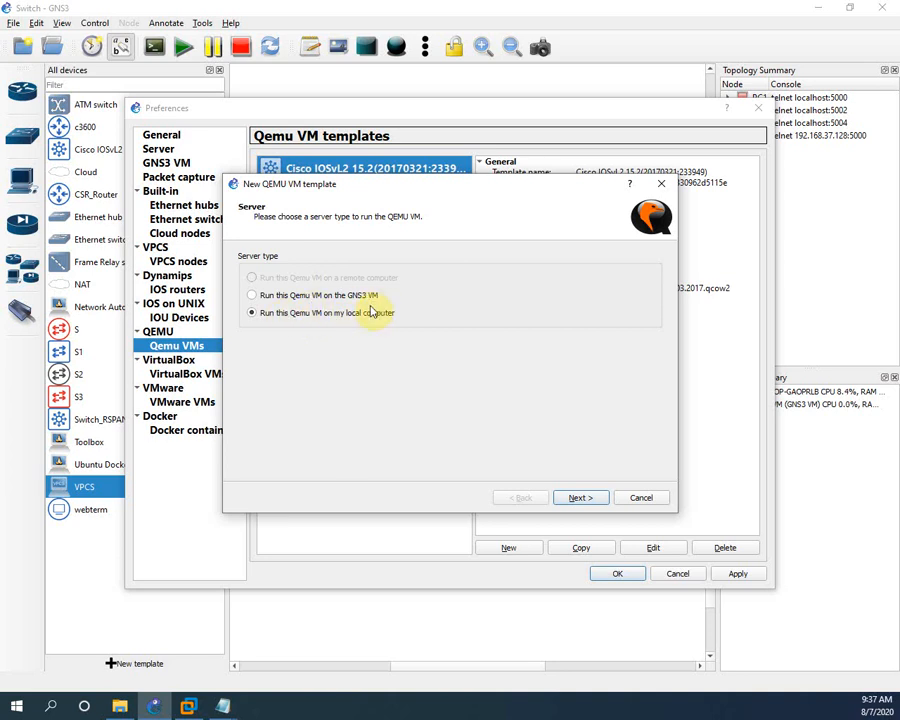
# Confirm the GNS3 VM is running in VMware, then set the template to run on the GNS3 VM
pyautogui.click(188, 707)
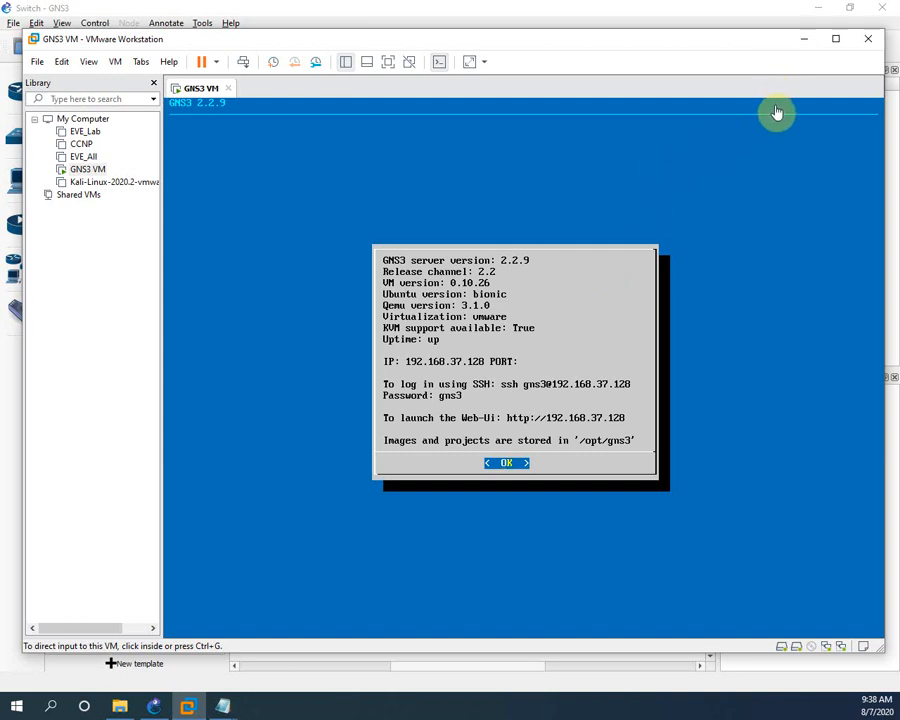
pyautogui.click(805, 41)
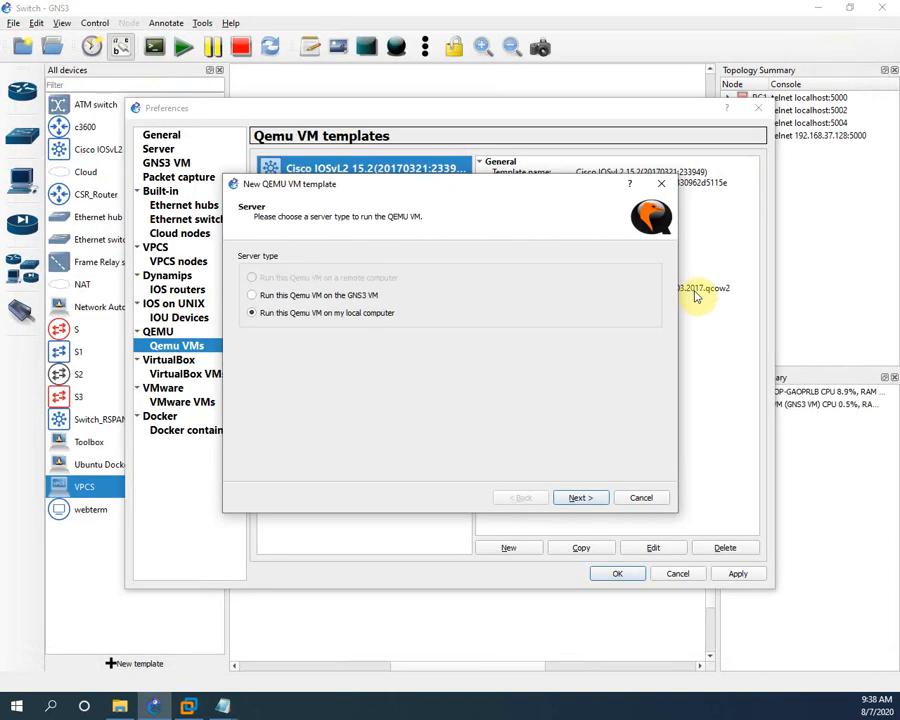
pyautogui.click(252, 296)
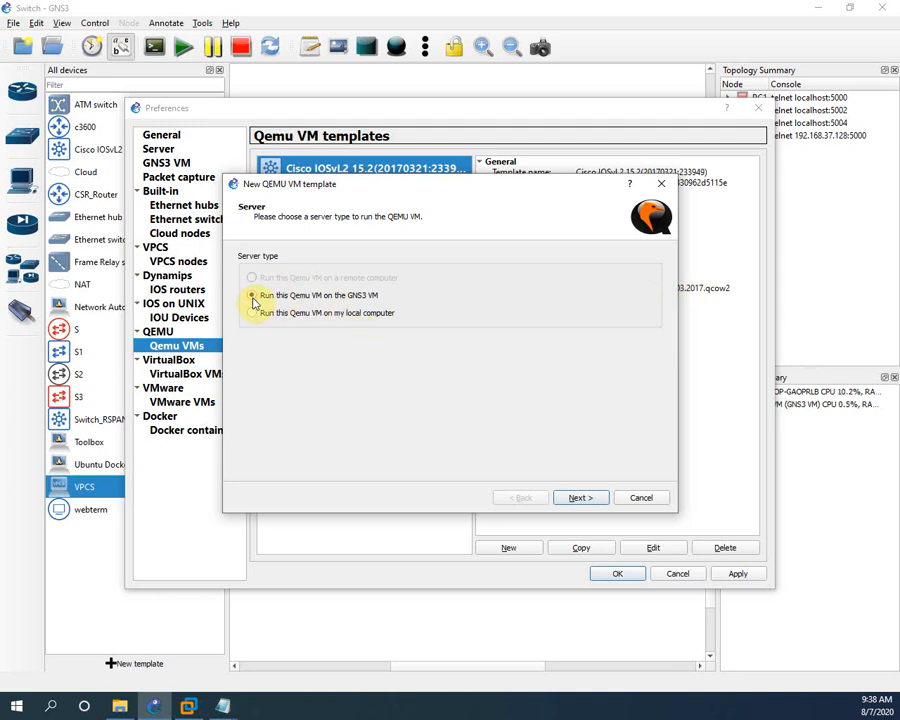
pyautogui.click(584, 500)
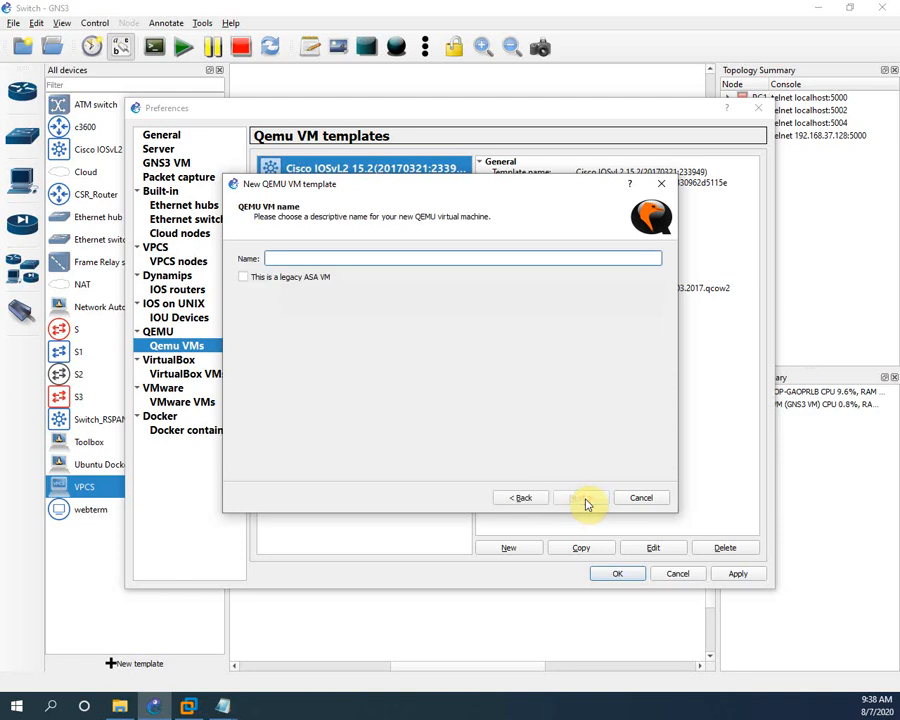
# Name the template Win7 and give it 2048 MB of RAM
pyautogui.write('Win7')
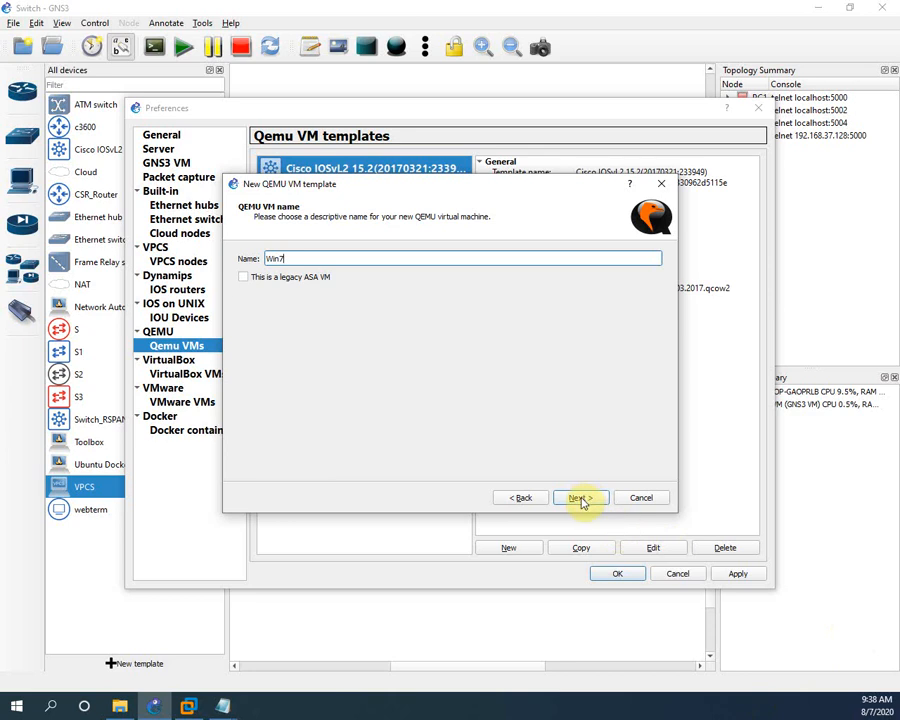
pyautogui.click(581, 500)
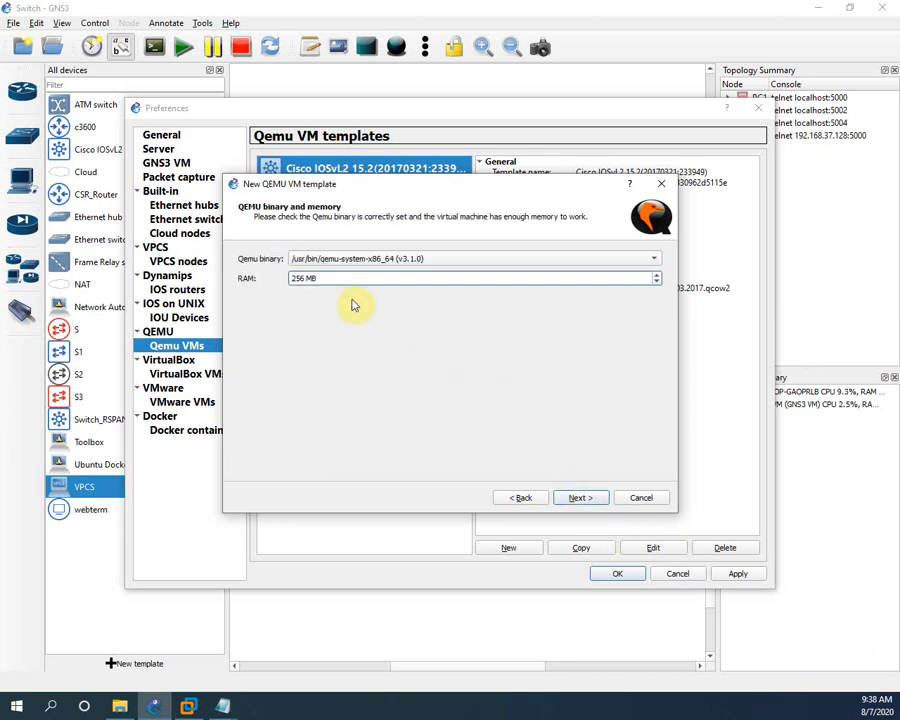
pyautogui.doubleClick(296, 278)
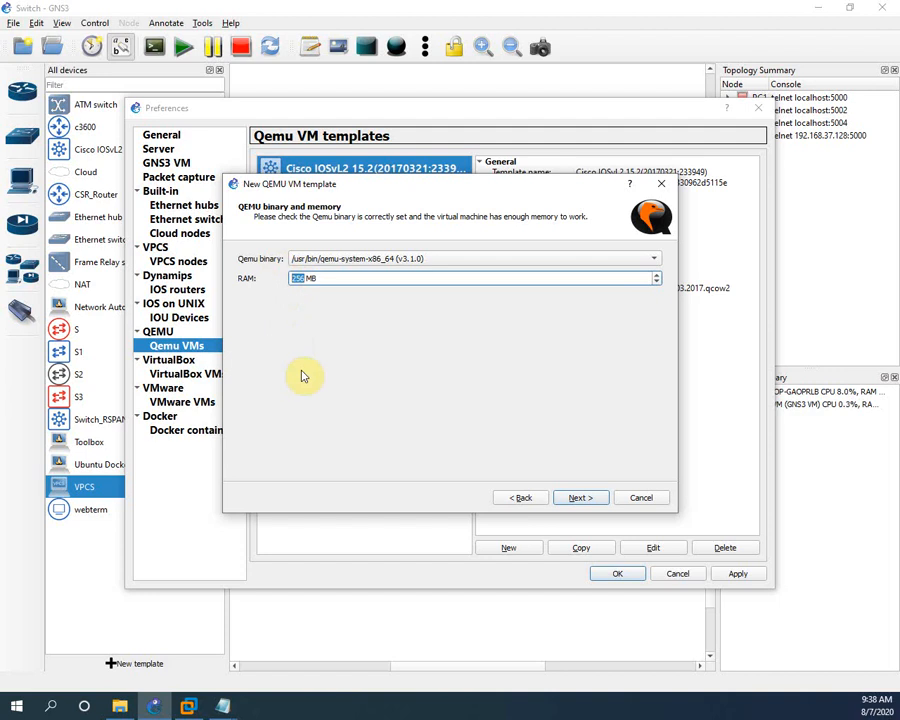
pyautogui.write('2048')
pyautogui.click(576, 500)
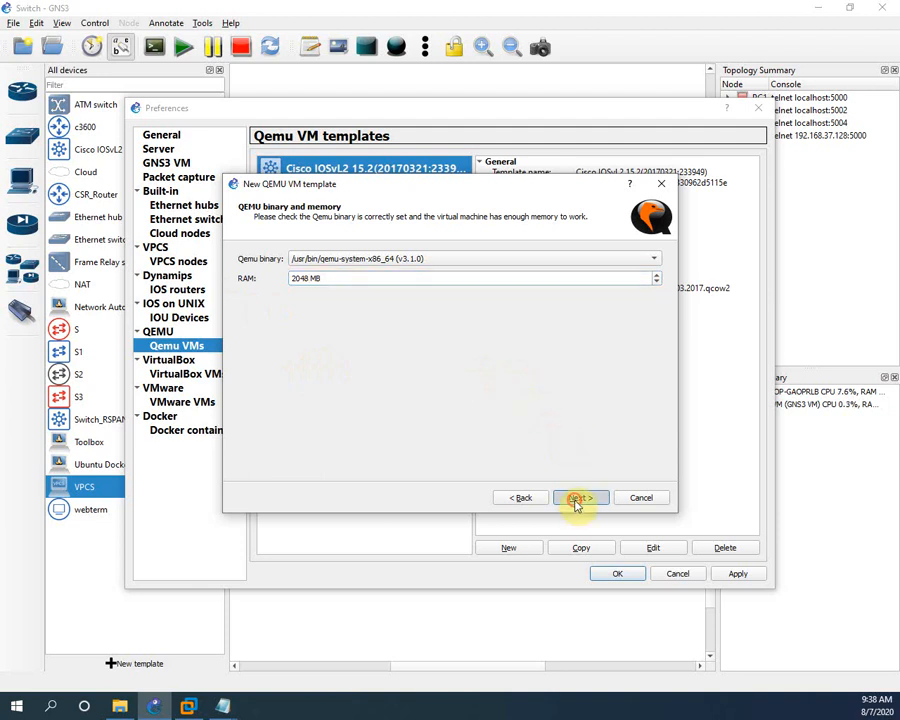
# Set the console type to vnc and choose to supply a new disk image
pyautogui.click(295, 262)
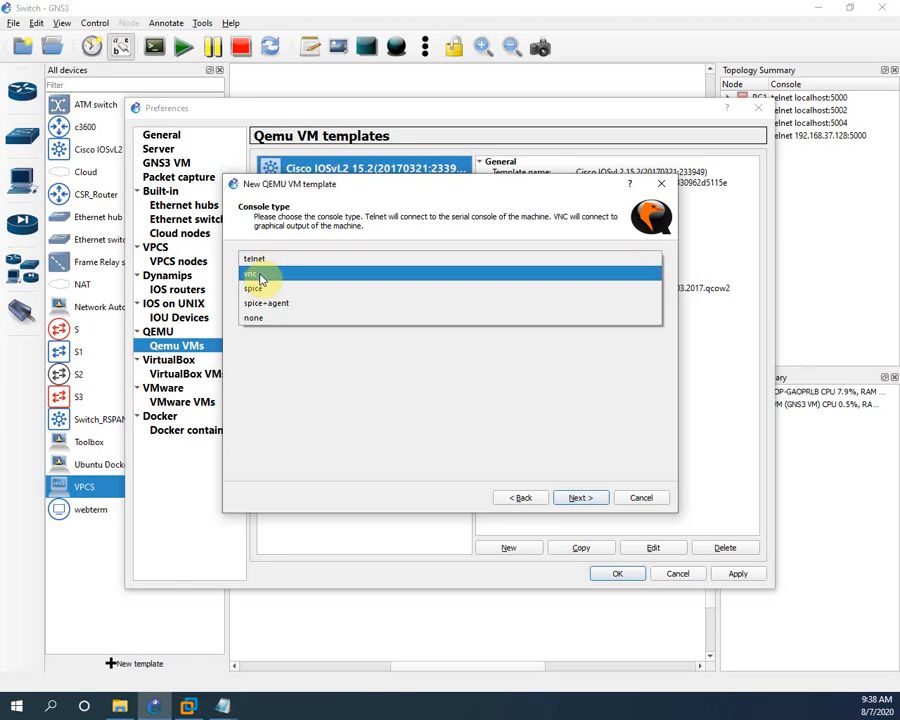
pyautogui.click(259, 276)
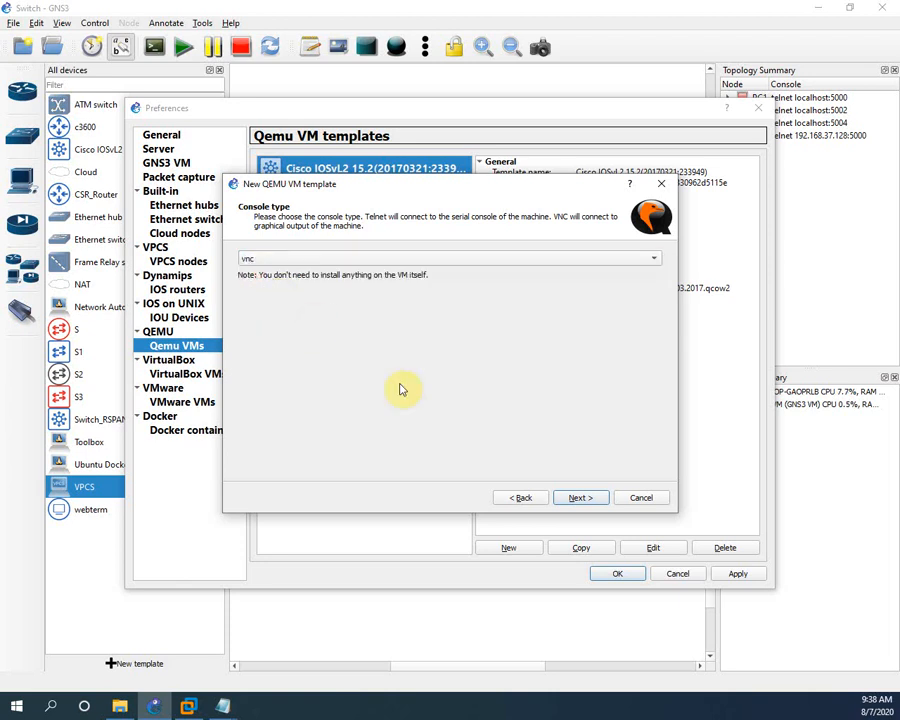
pyautogui.click(586, 497)
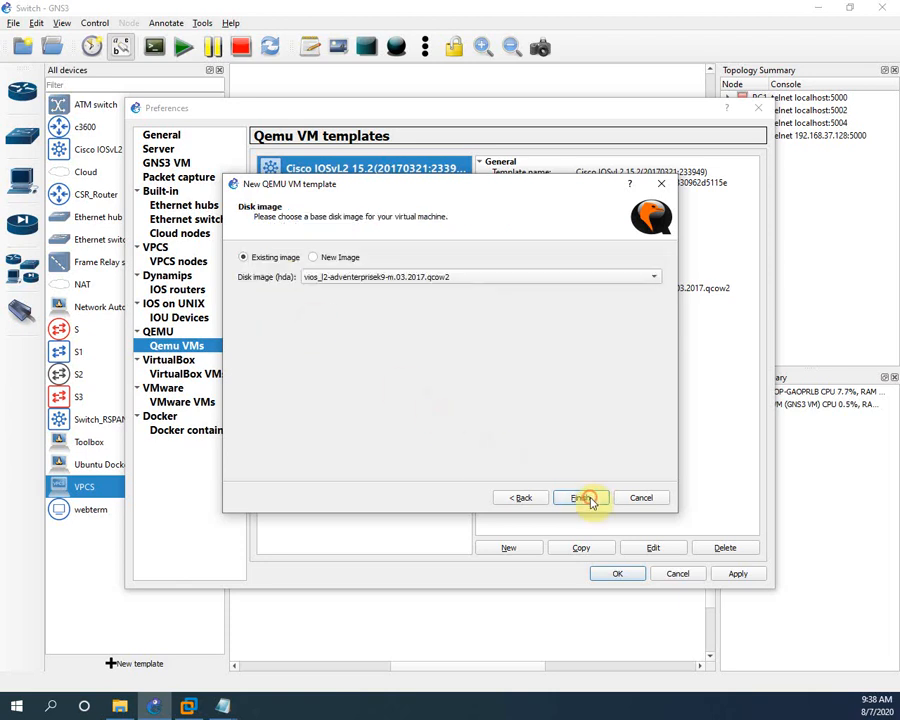
pyautogui.click(318, 257)
# Pick Windows _7.qcow2 from the pasted Windows 7 folder path as the new disk image
pyautogui.click(594, 280)
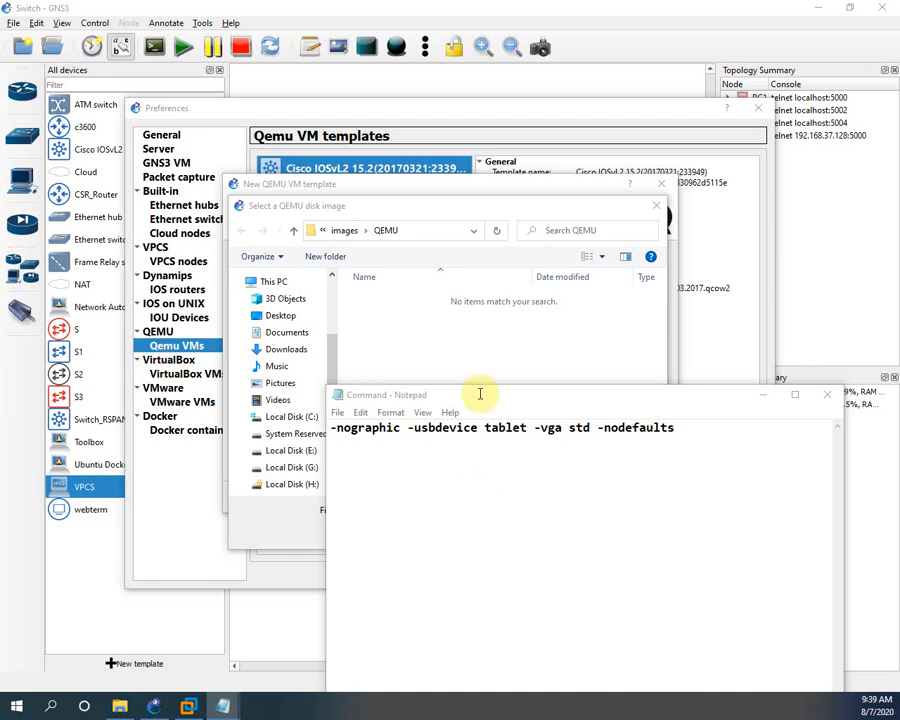
pyautogui.click(446, 301)
pyautogui.click(441, 233)
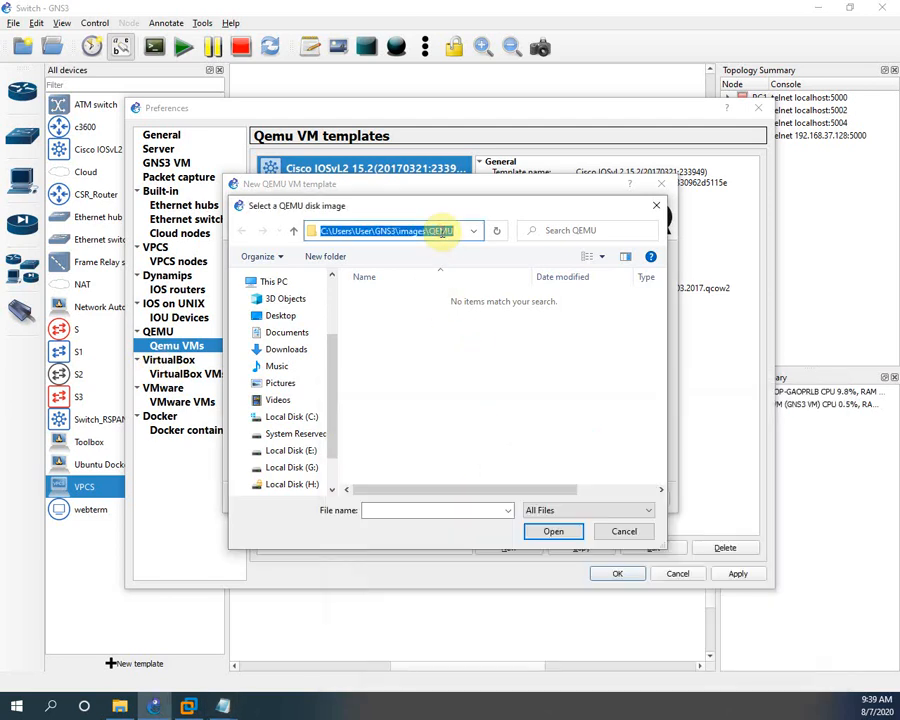
pyautogui.hotkey('ctrl', 'v')
pyautogui.press('Return')
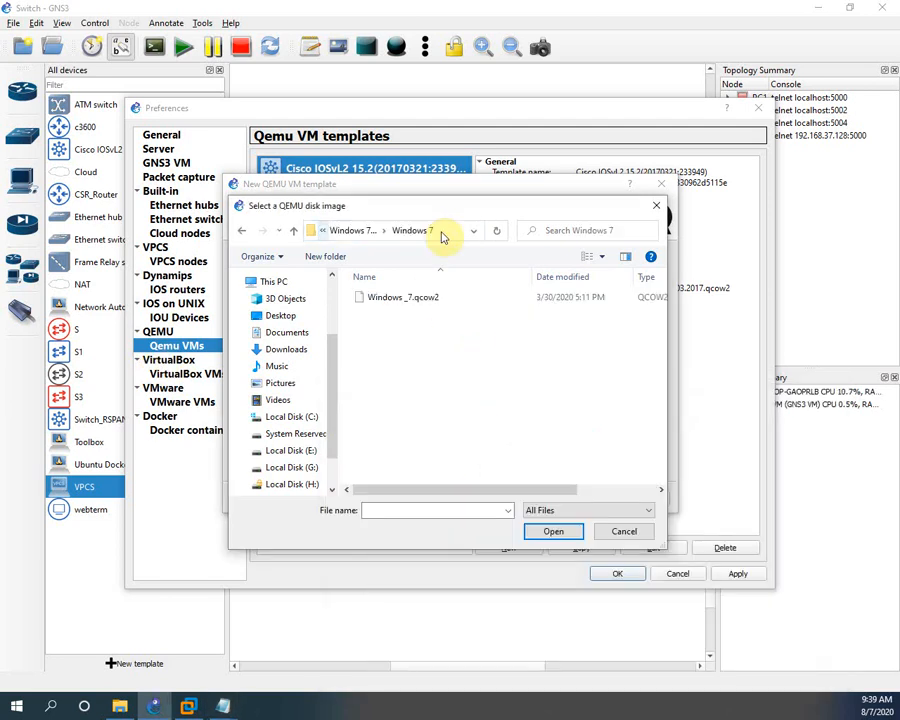
pyautogui.click(412, 299)
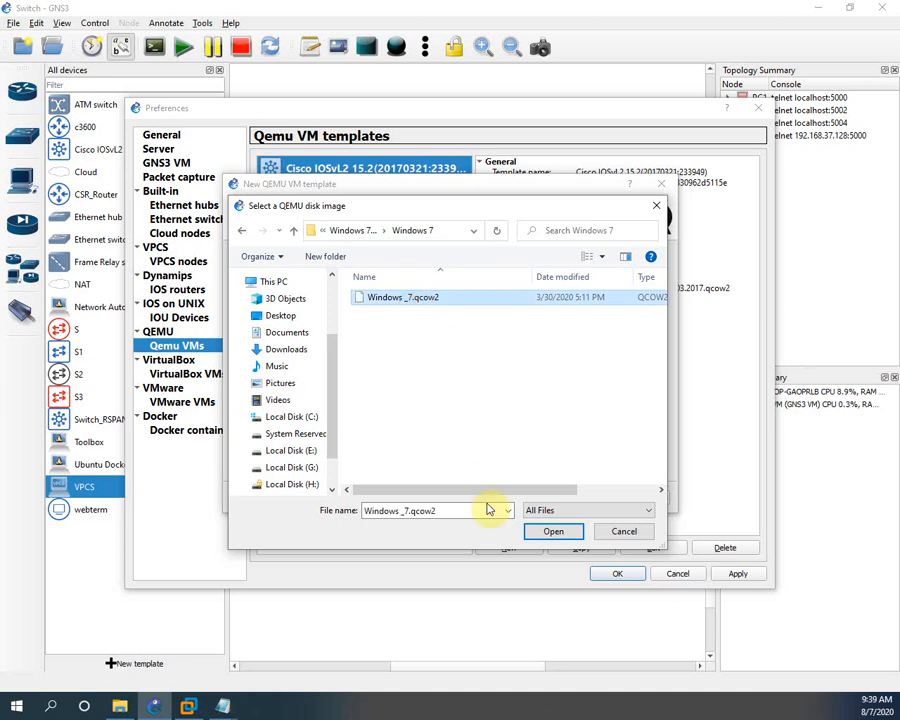
pyautogui.click(548, 534)
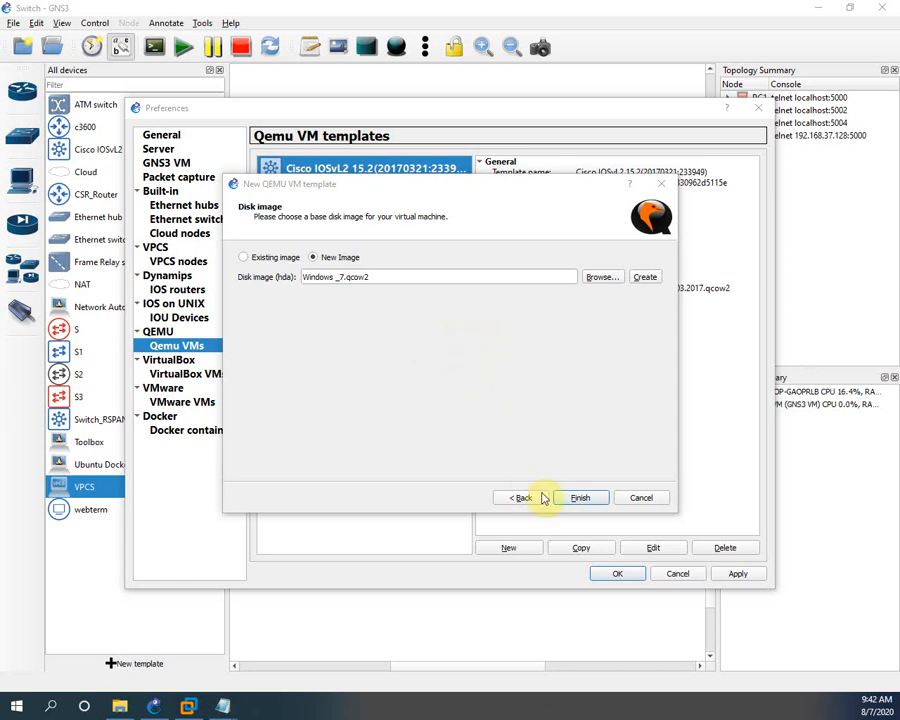
# Finish the wizard so the Win7 template is created with 2048 MB, vnc and Windows _7.qcow2
pyautogui.click(573, 505)
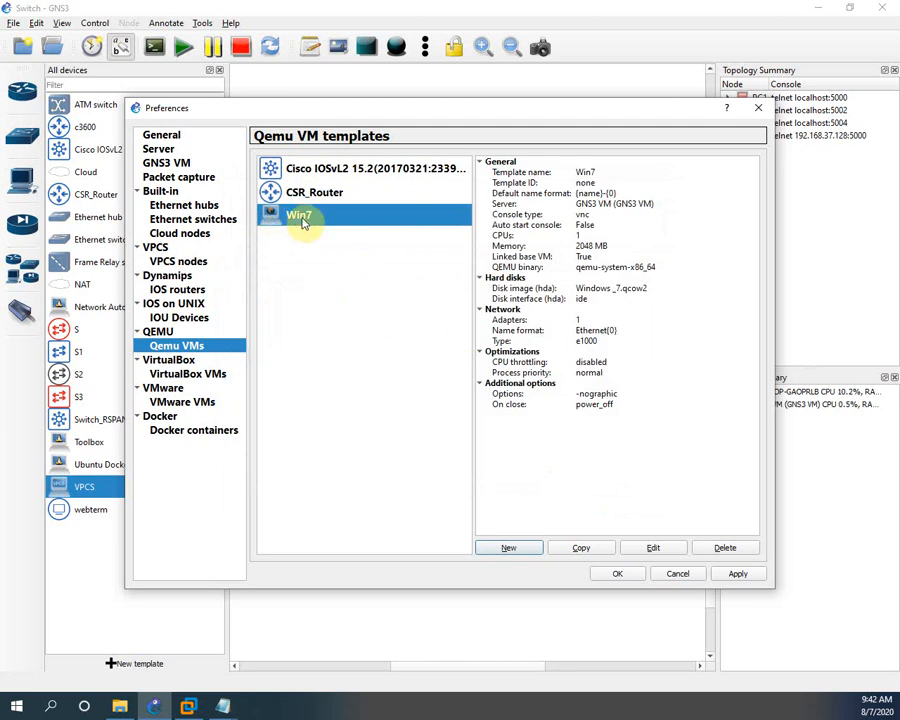
# Apply the new Win7 template and close Preferences
pyautogui.click(303, 223)
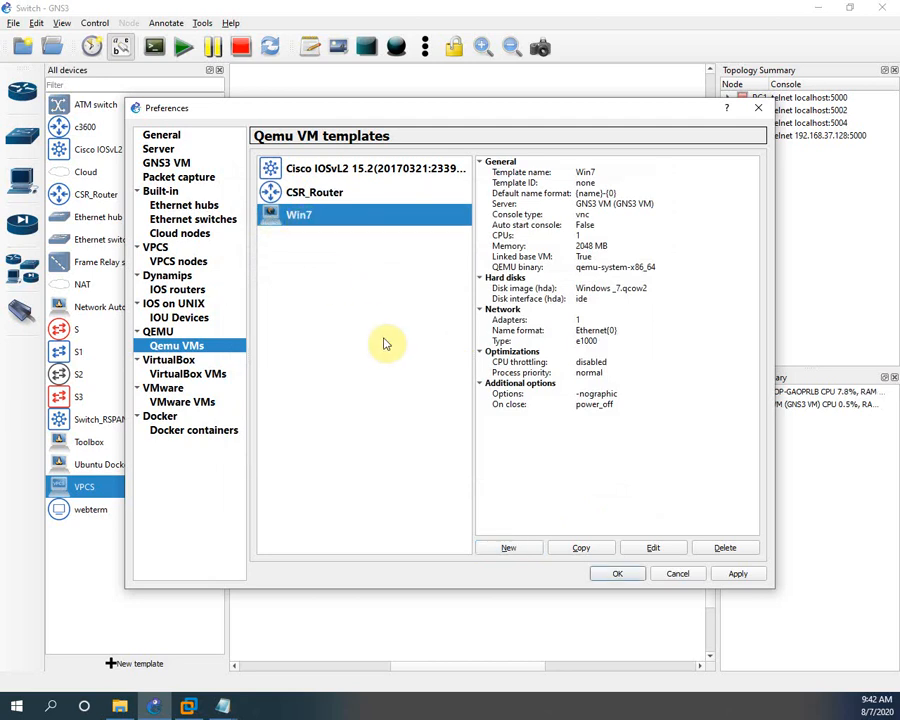
pyautogui.click(740, 575)
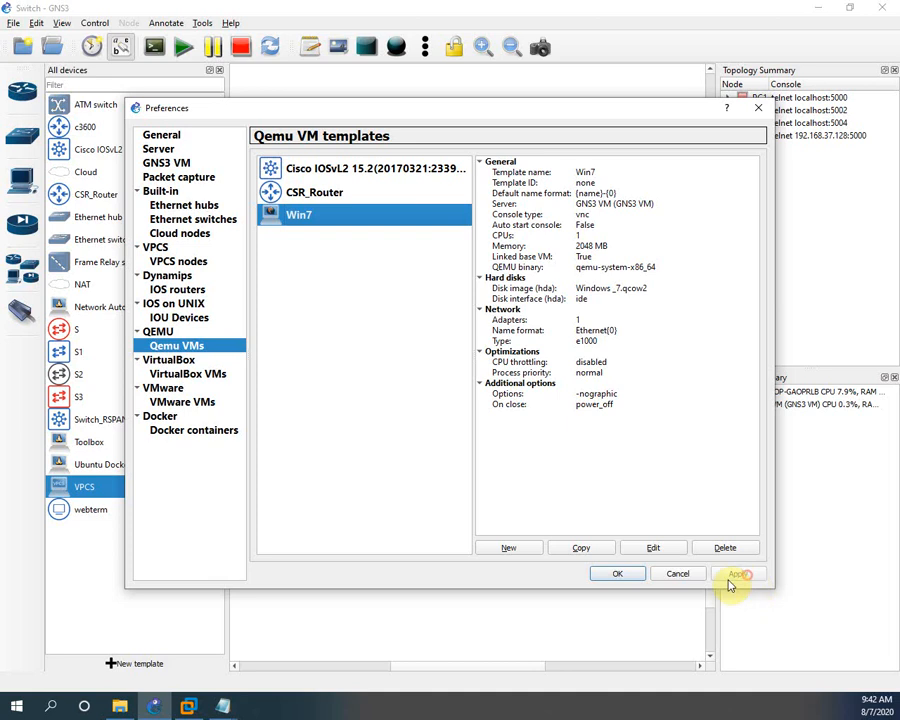
pyautogui.click(620, 576)
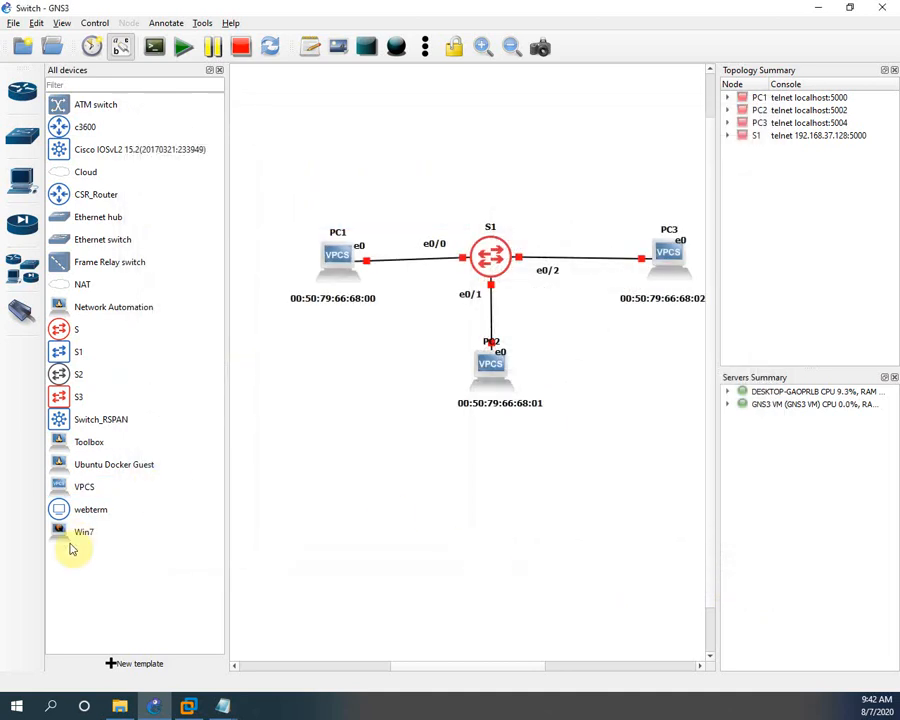
# Open Configure template for Win7 from the All devices list
pyautogui.click(73, 539)
pyautogui.rightClick(73, 539)
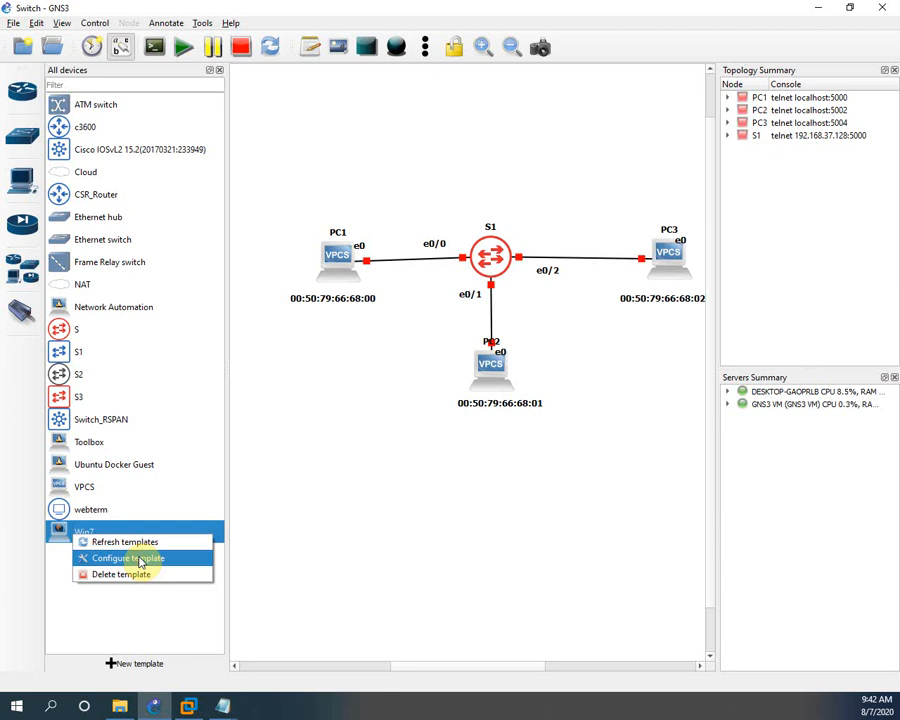
pyautogui.click(140, 562)
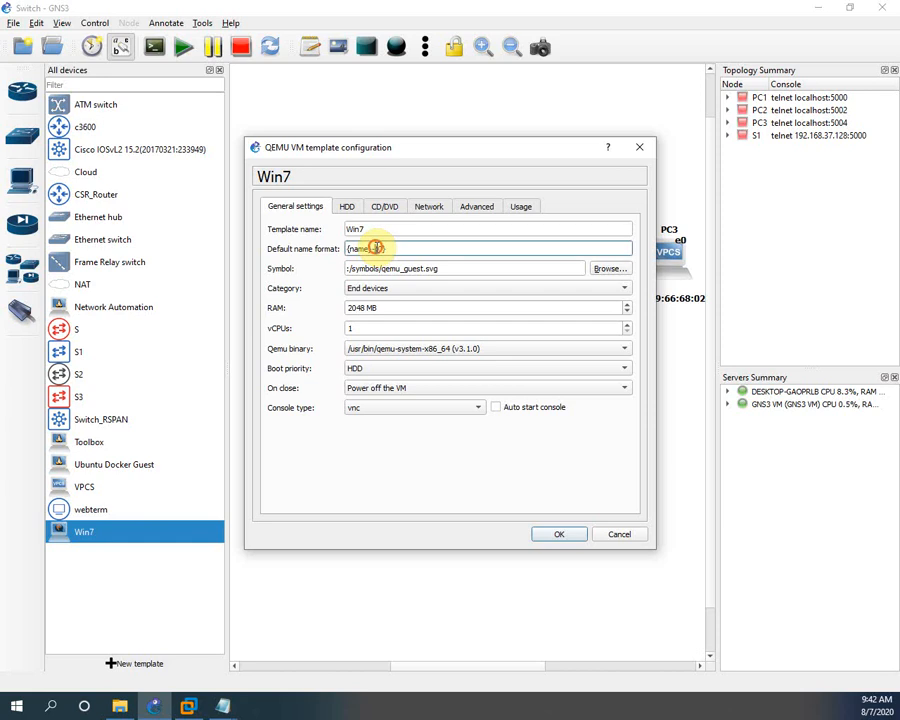
# Change the default name format to Win7{0}, review the Network and Advanced tabs, and save
pyautogui.moveTo(378, 248); pyautogui.dragTo(343, 248)
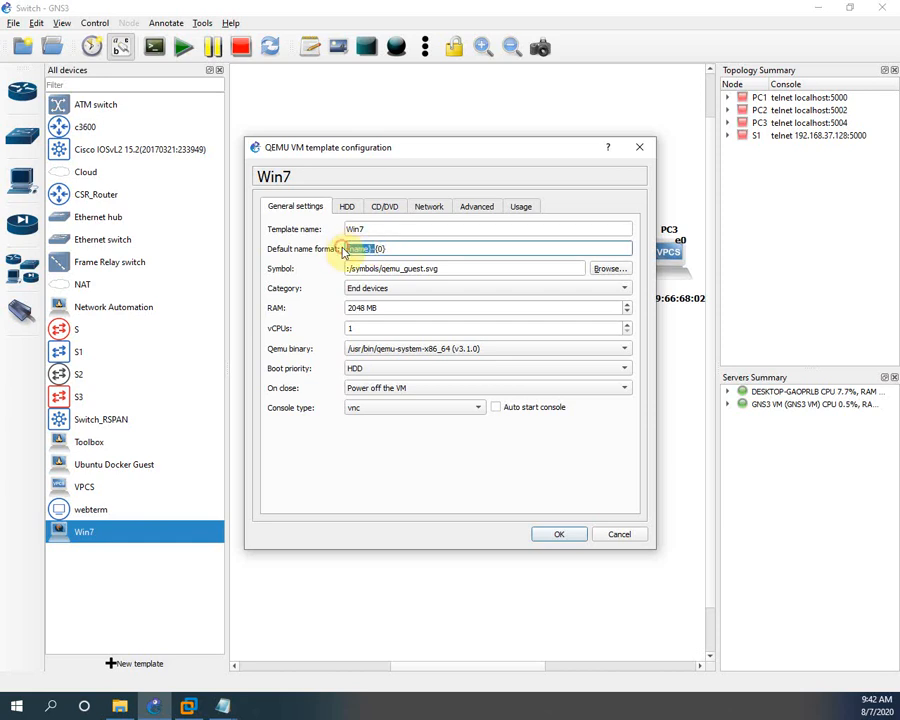
pyautogui.write('Win7')
pyautogui.click(429, 206)
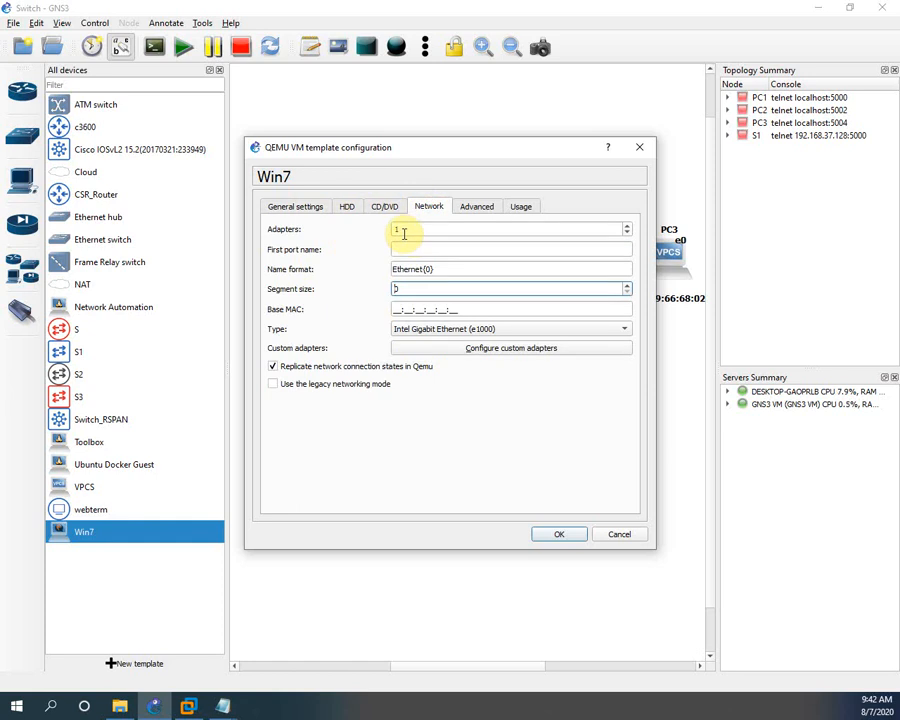
pyautogui.click(478, 207)
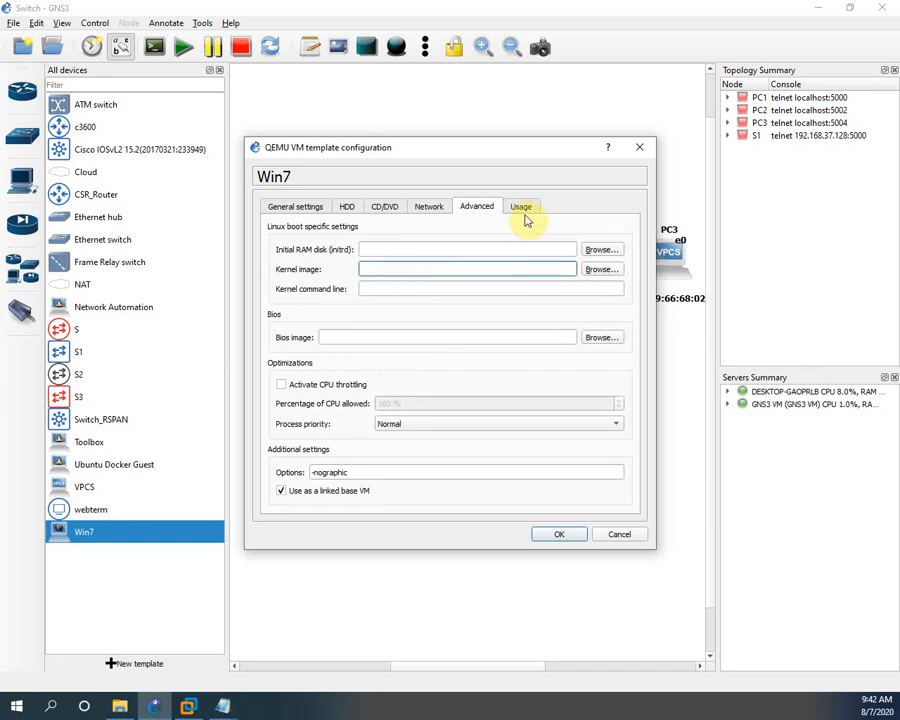
pyautogui.click(524, 209)
pyautogui.click(486, 208)
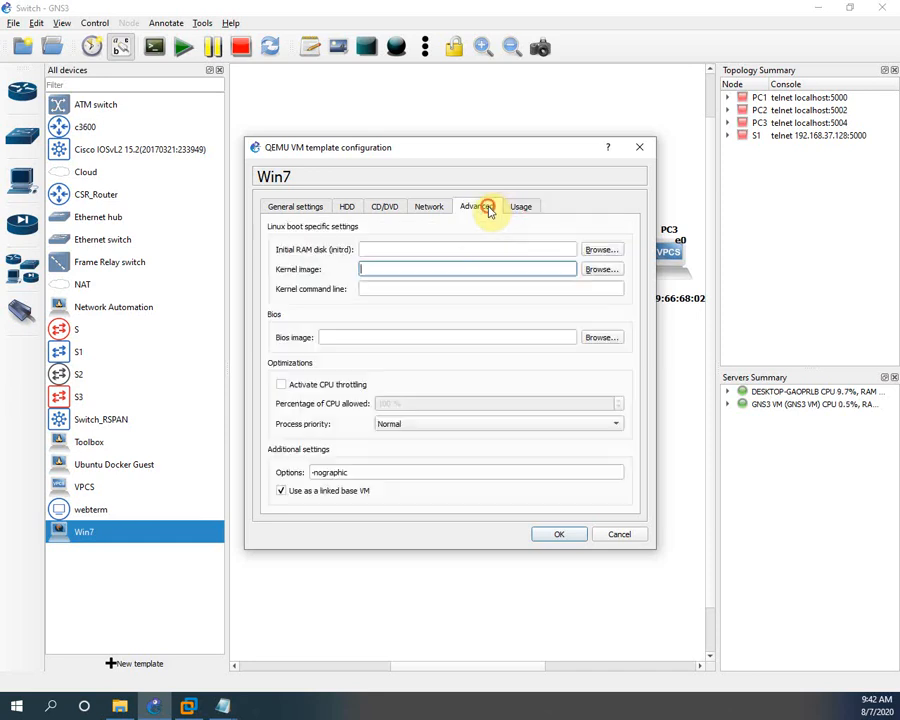
pyautogui.click(557, 534)
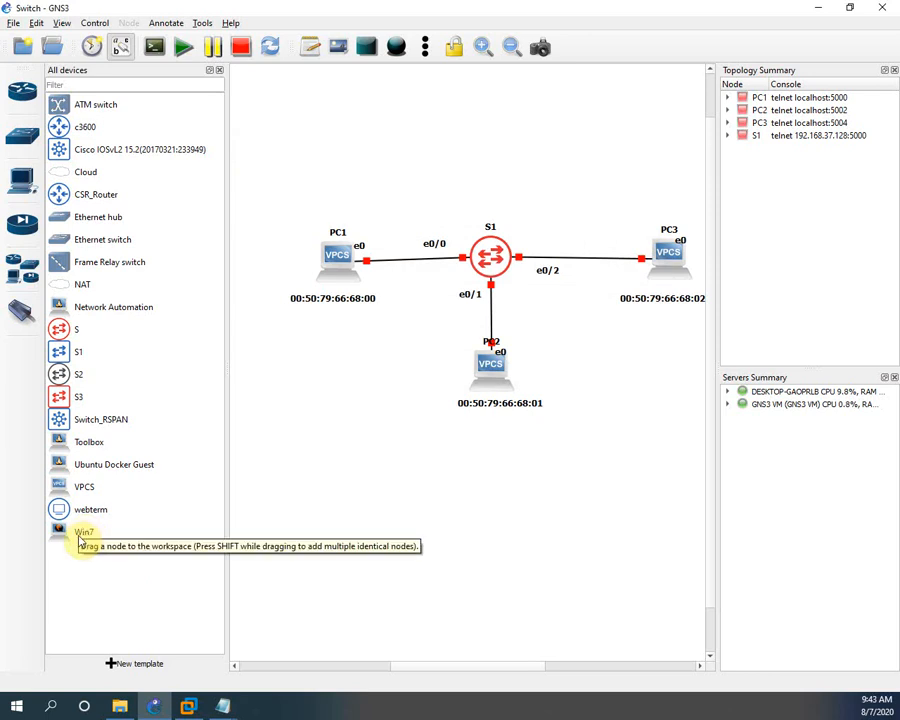
# Place a Win7 node (Win71) on the canvas below PC2 and start it
pyautogui.moveTo(83, 540); pyautogui.dragTo(425, 538)
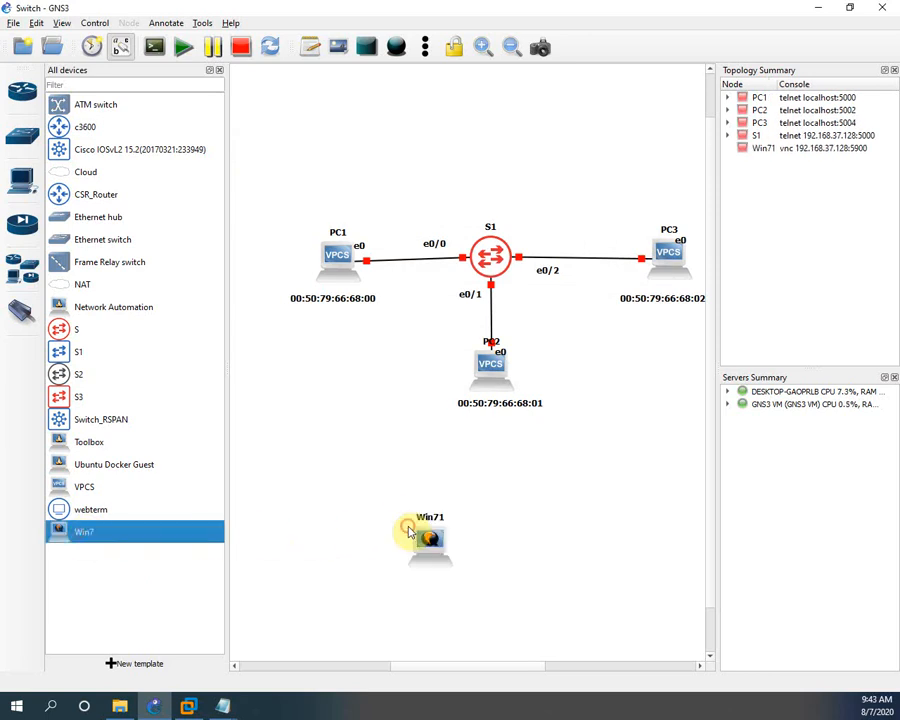
pyautogui.rightClick(428, 540)
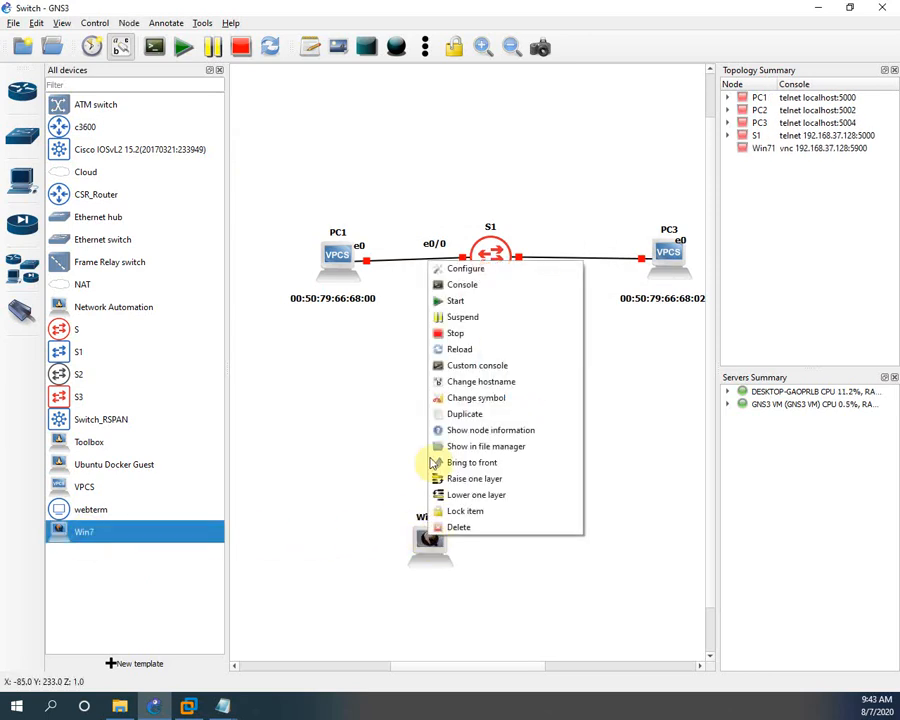
pyautogui.click(447, 302)
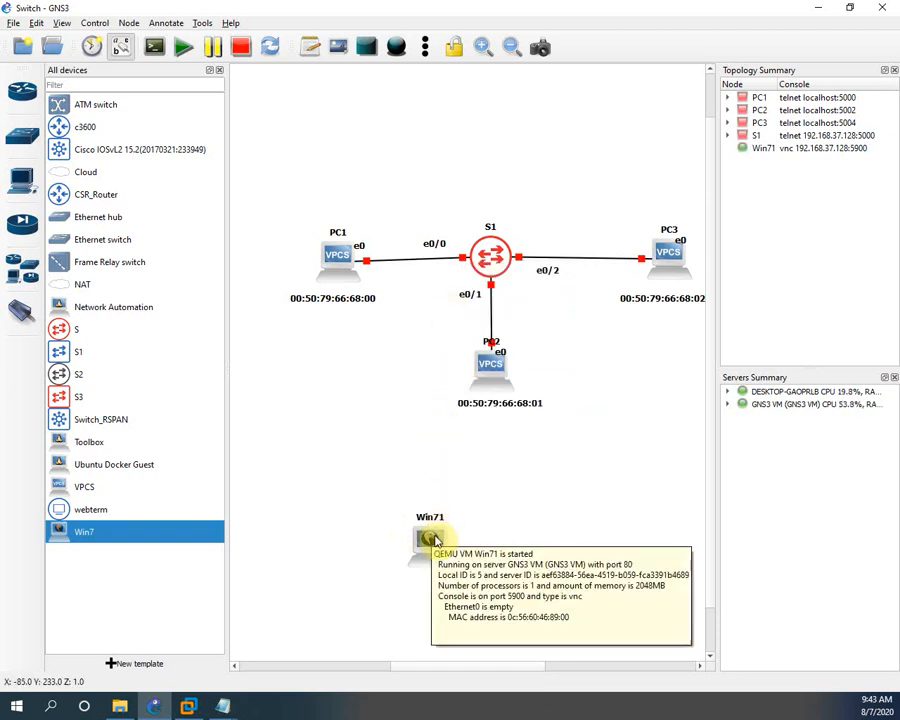
# Open Win71's VNC console and maximize it to watch Windows start
pyautogui.rightClick(435, 540)
pyautogui.click(484, 284)
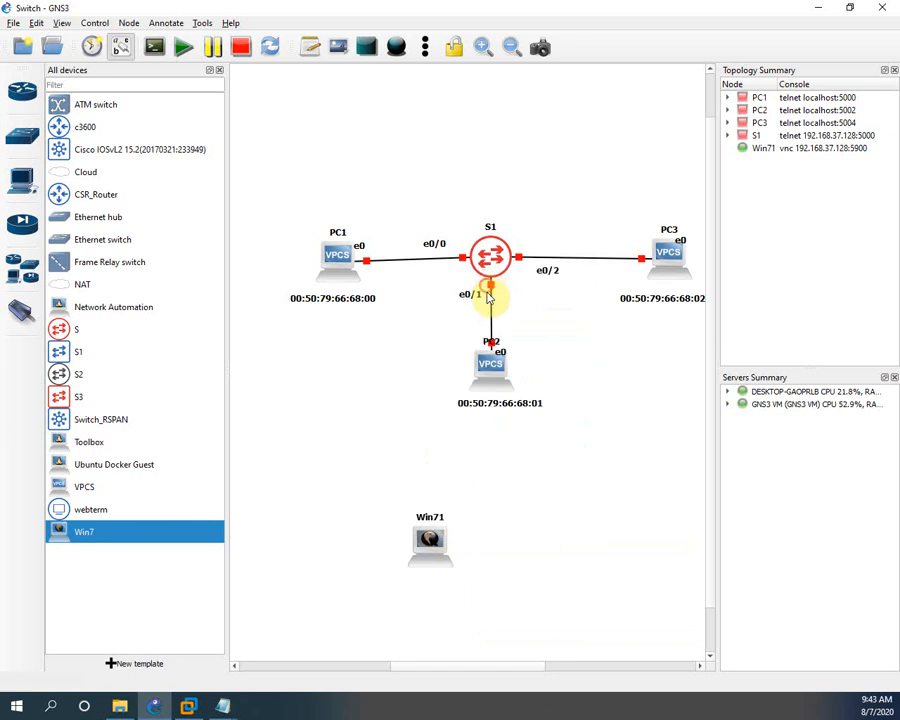
pyautogui.moveTo(0, 30); pyautogui.dragTo(434, 123)
pyautogui.doubleClick(433, 123)
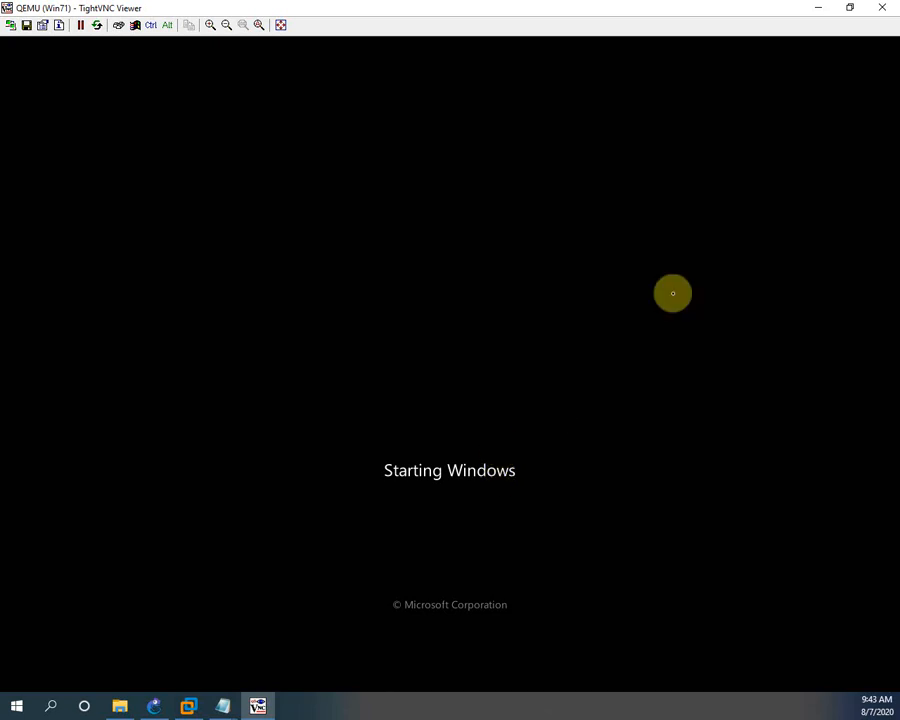
# Adjust the console window and log in to Windows 7 with the account password
pyautogui.click(850, 10)
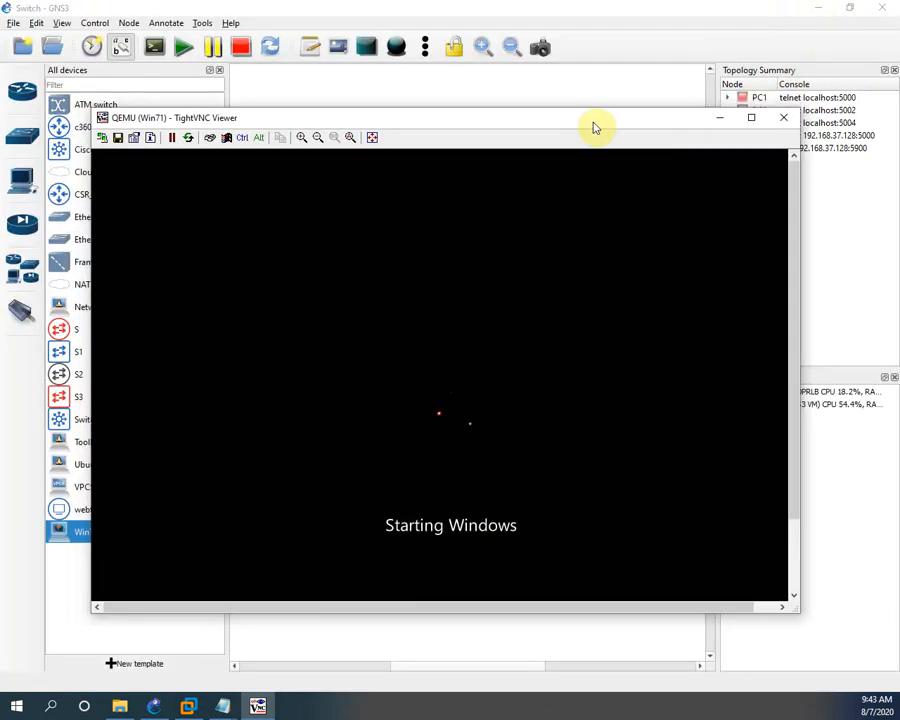
pyautogui.moveTo(592, 126); pyautogui.dragTo(655, 107)
pyautogui.click(811, 99)
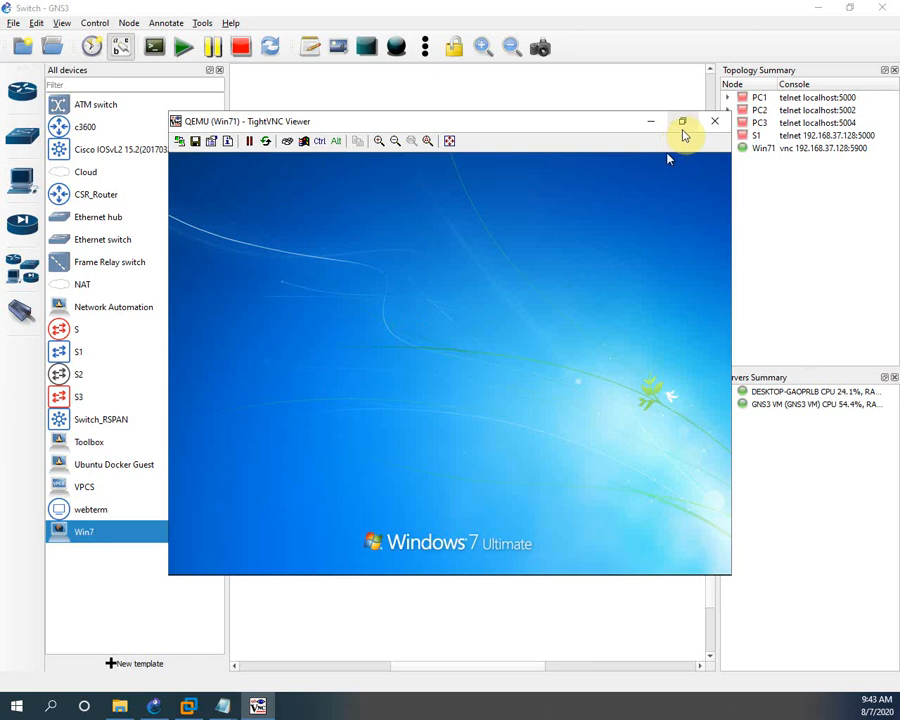
pyautogui.click(683, 126)
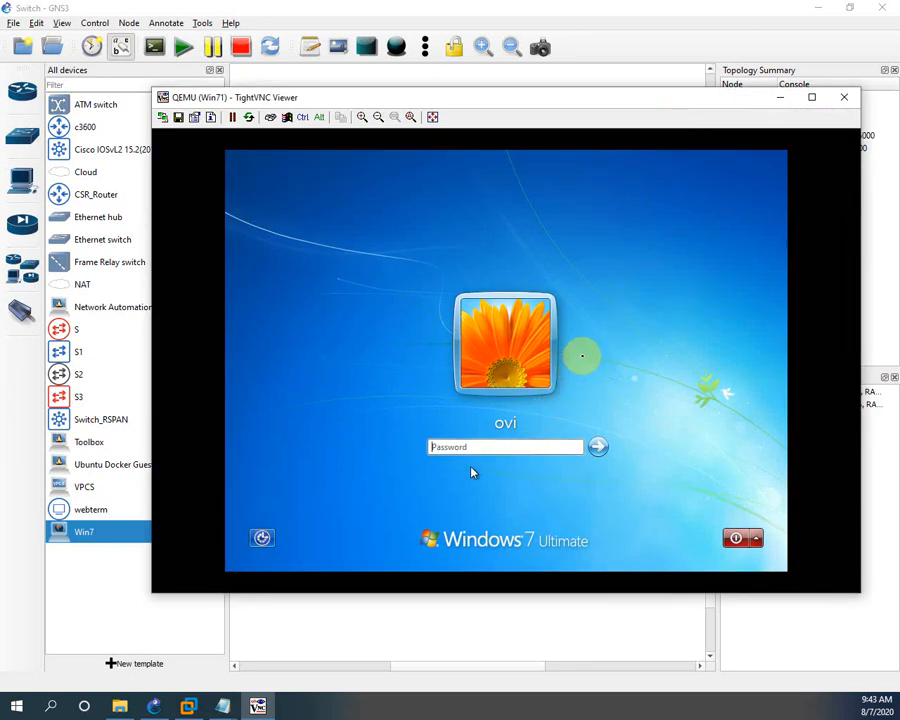
pyautogui.click(587, 341)
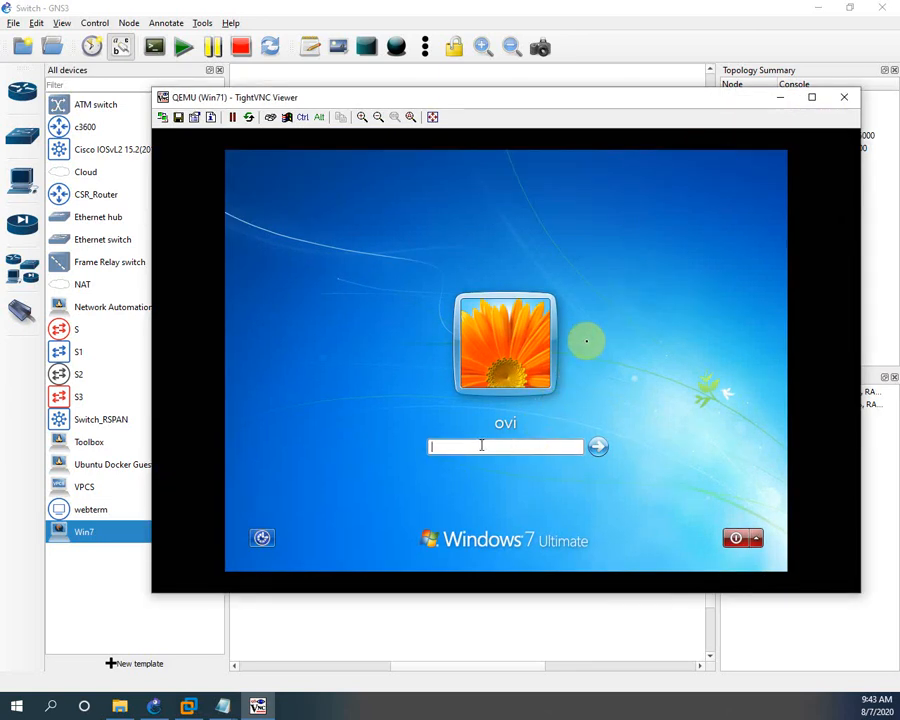
pyautogui.write('••')
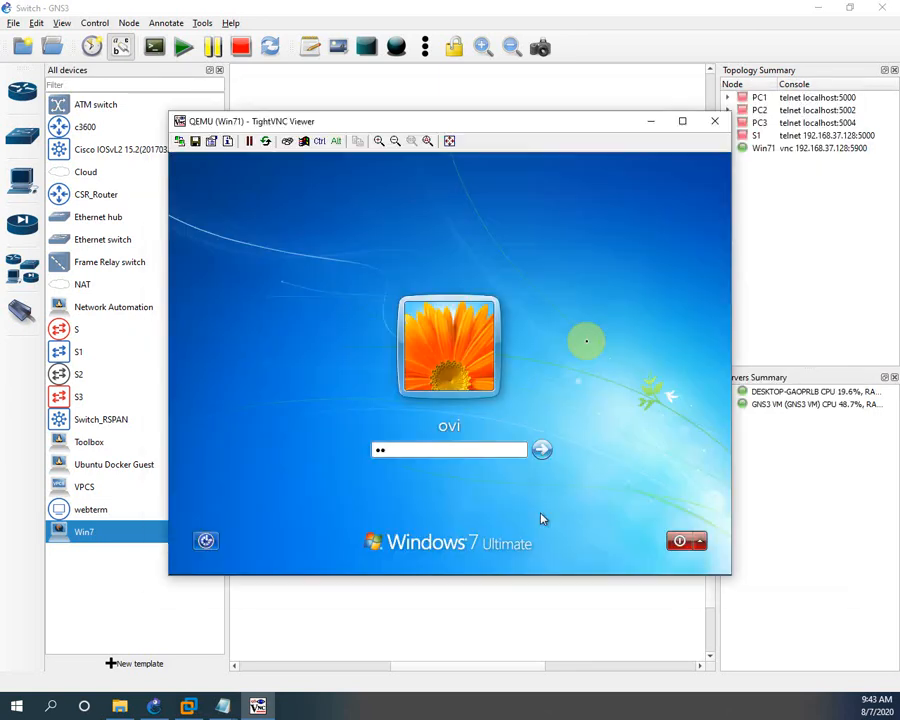
pyautogui.write('••')
pyautogui.press('Return')
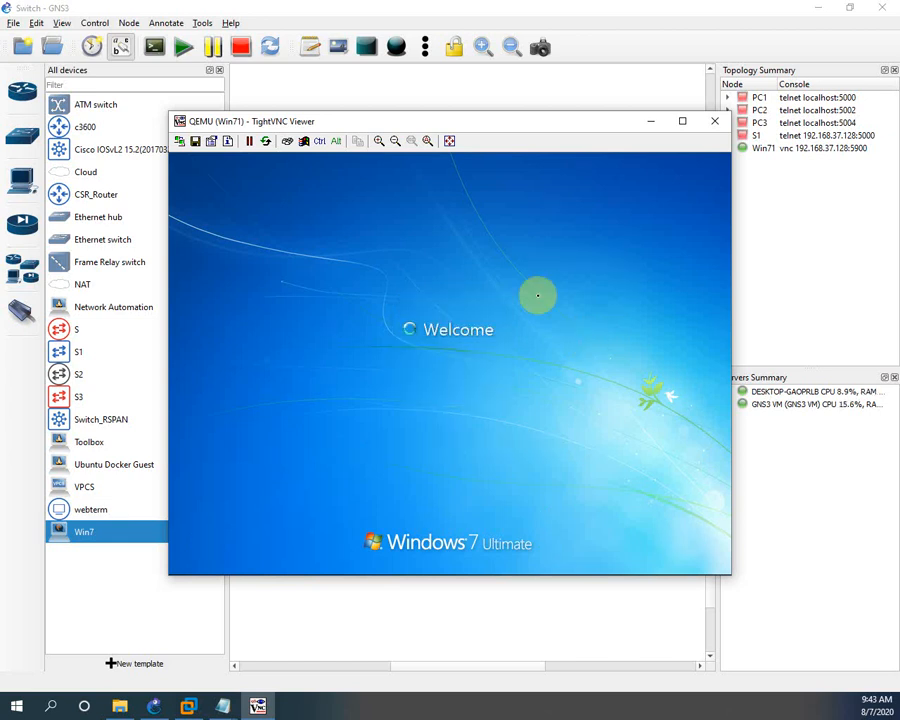
# Maximize the console and choose Restart Now to apply Windows' pending changes
pyautogui.click(682, 121)
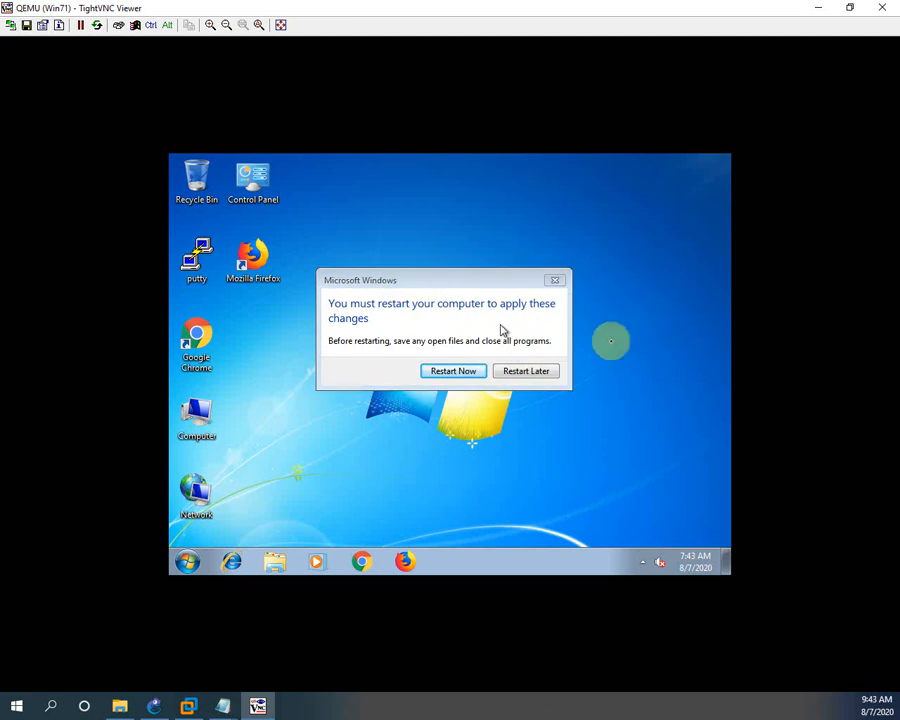
pyautogui.click(437, 375)
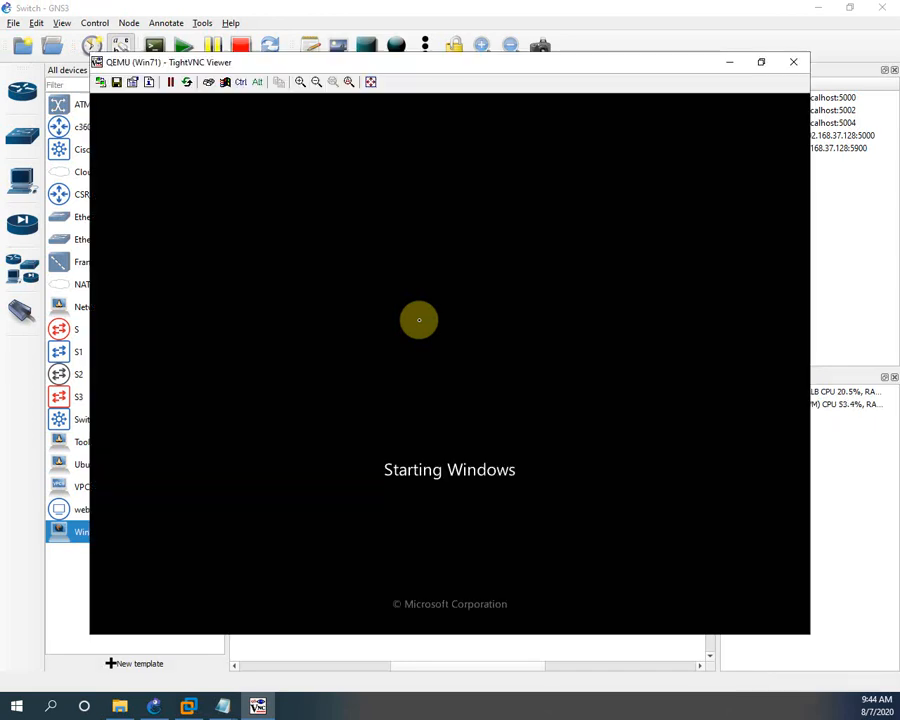
pyautogui.click(221, 706)
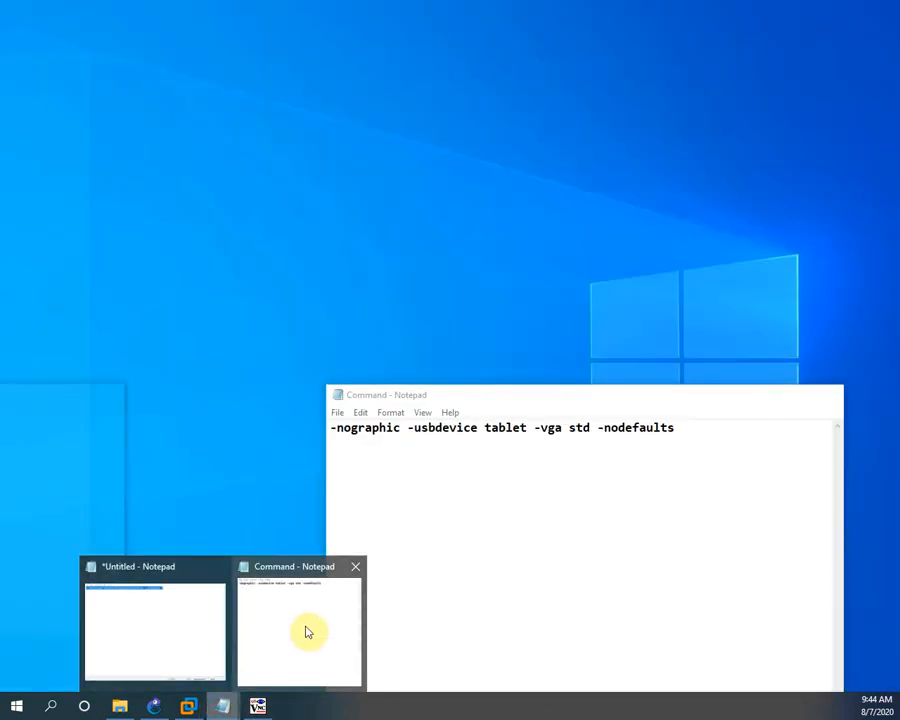
pyautogui.click(306, 630)
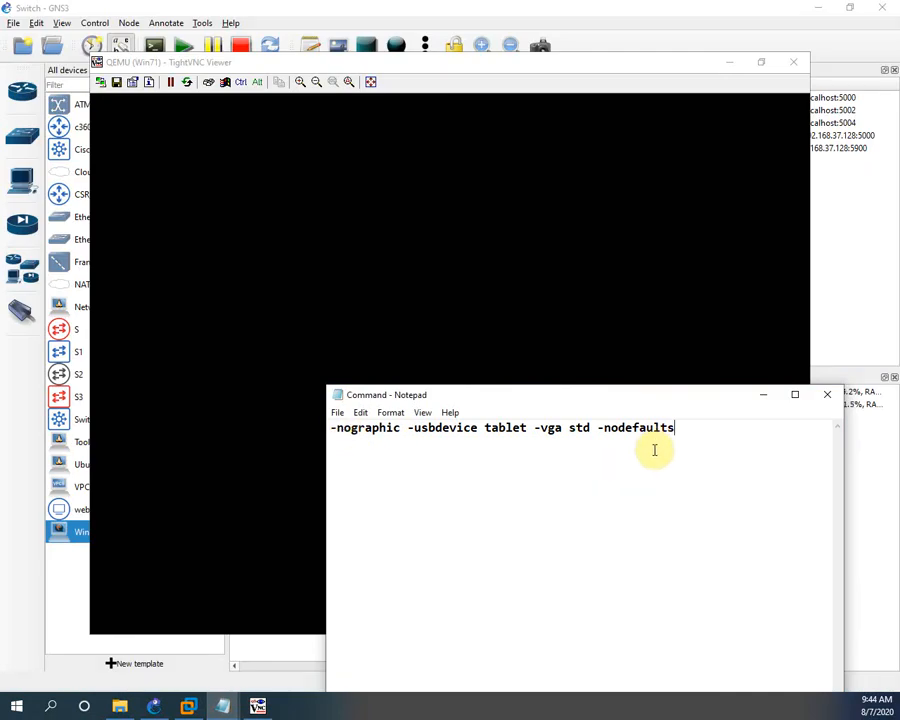
pyautogui.click(765, 398)
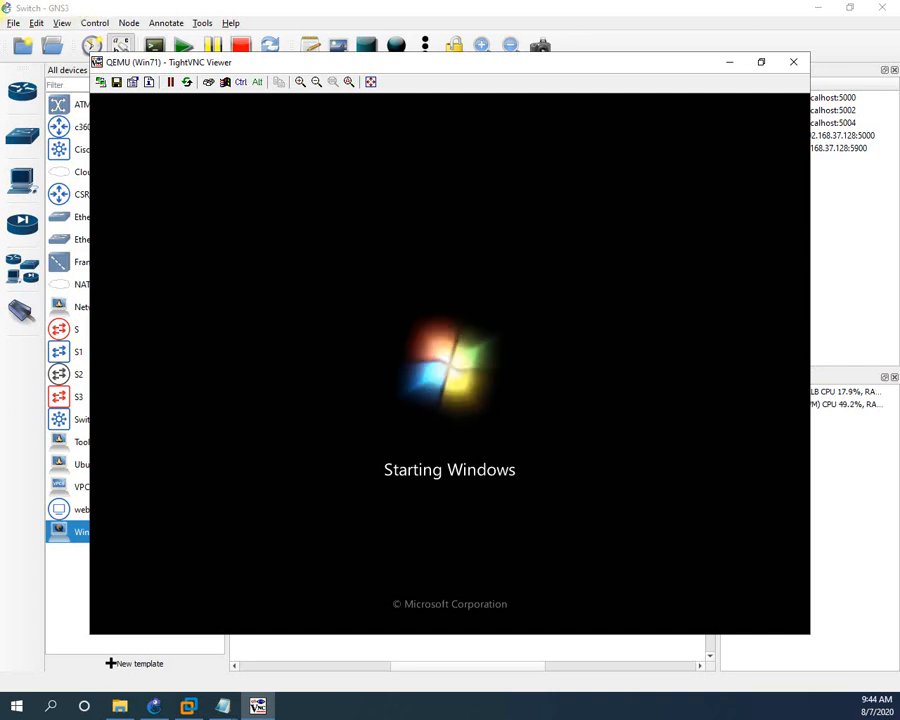
pyautogui.hotkey('alt', 'Tab')
# Enter the account password at the Windows 7 login screen and maximize the VM console
pyautogui.click(279, 345)
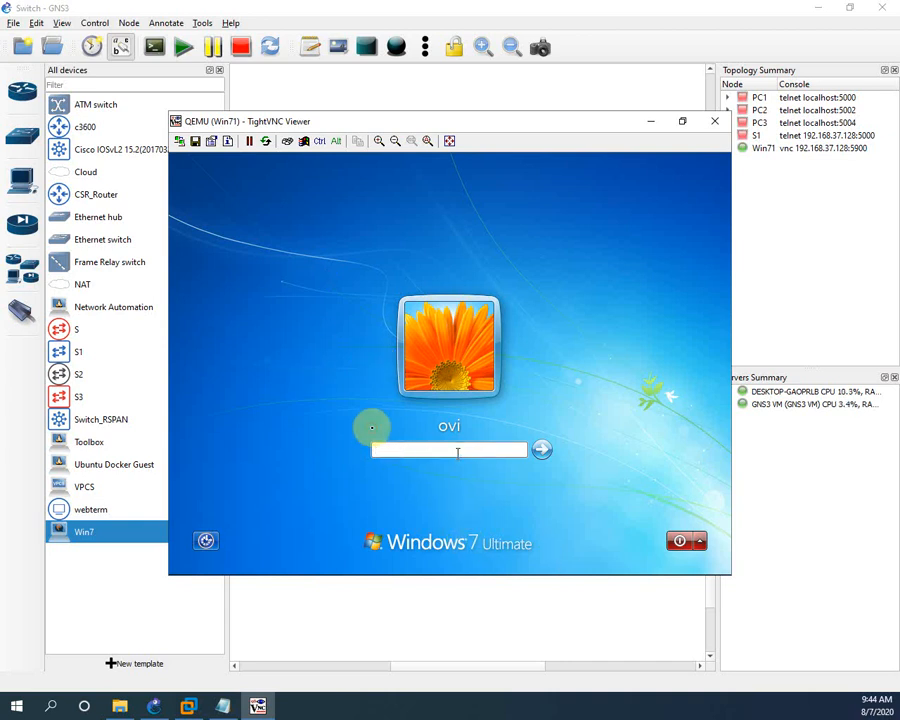
pyautogui.press('Return')
pyautogui.press('Return')
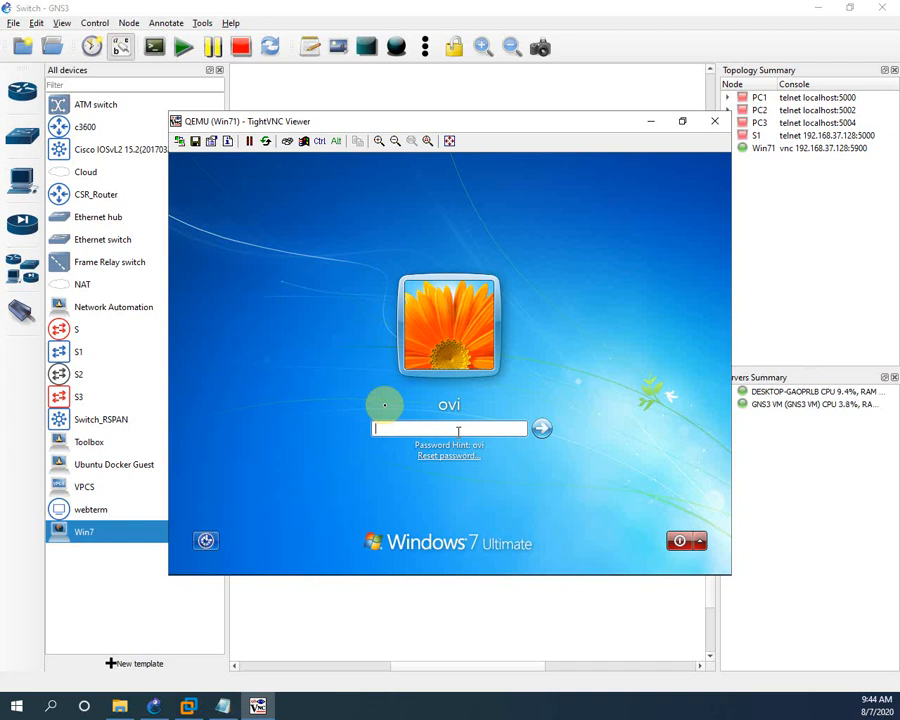
pyautogui.click(396, 430)
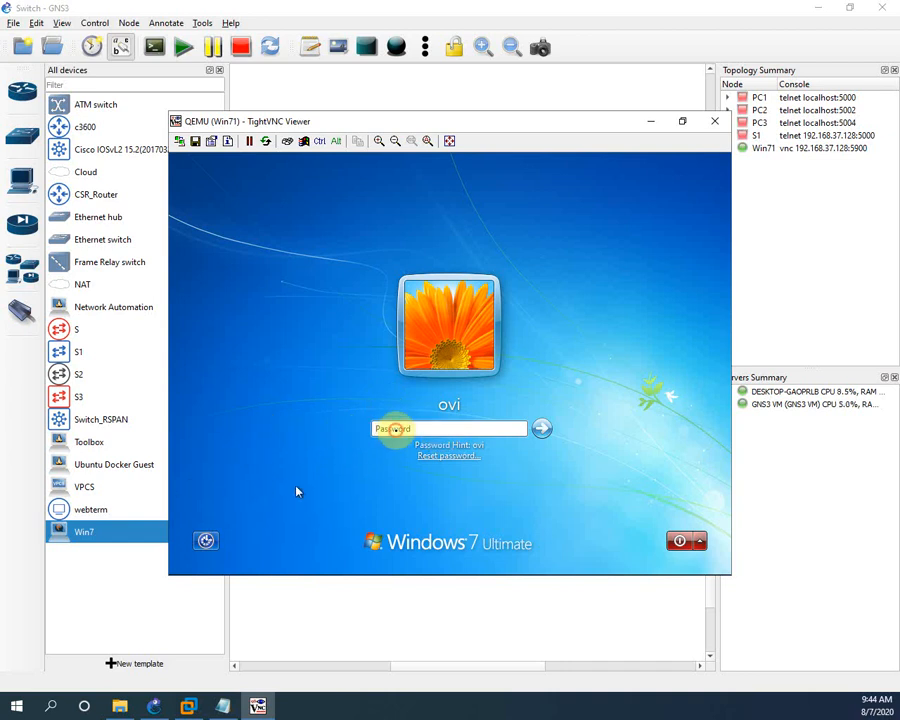
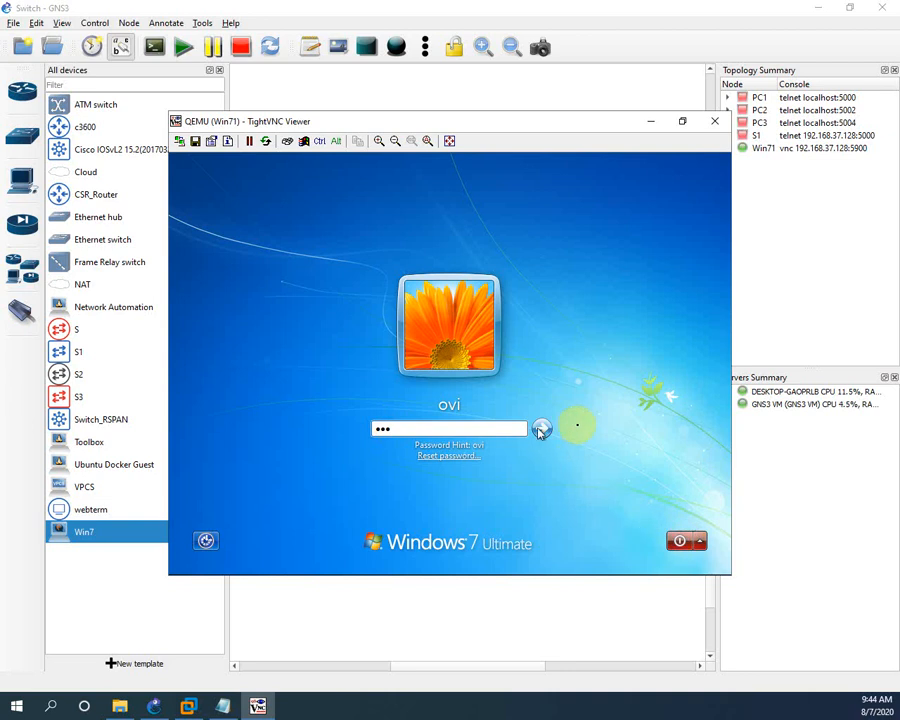
pyautogui.click(541, 429)
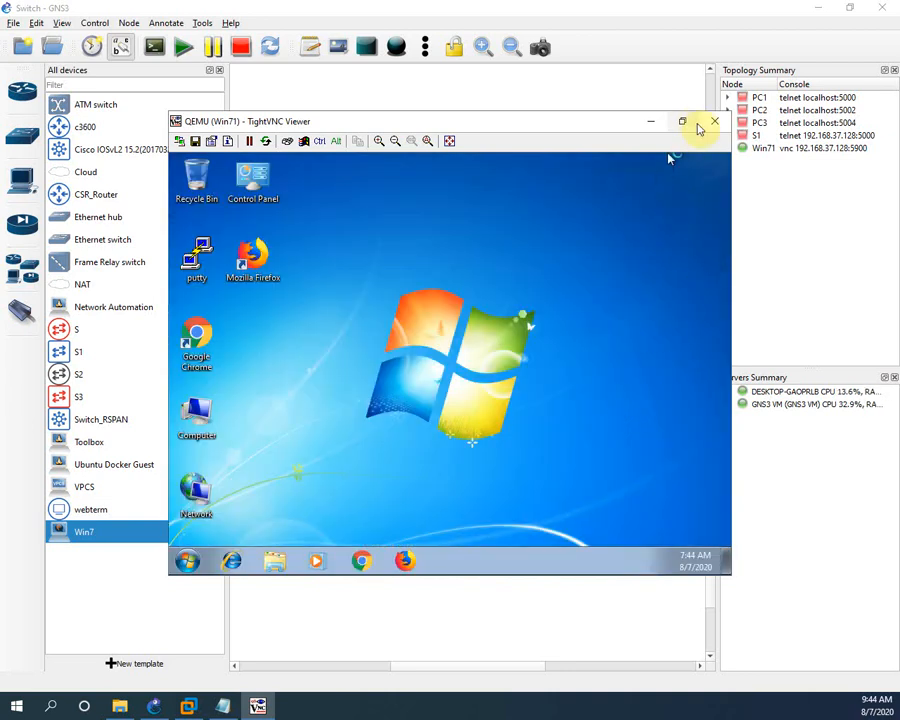
pyautogui.click(683, 121)
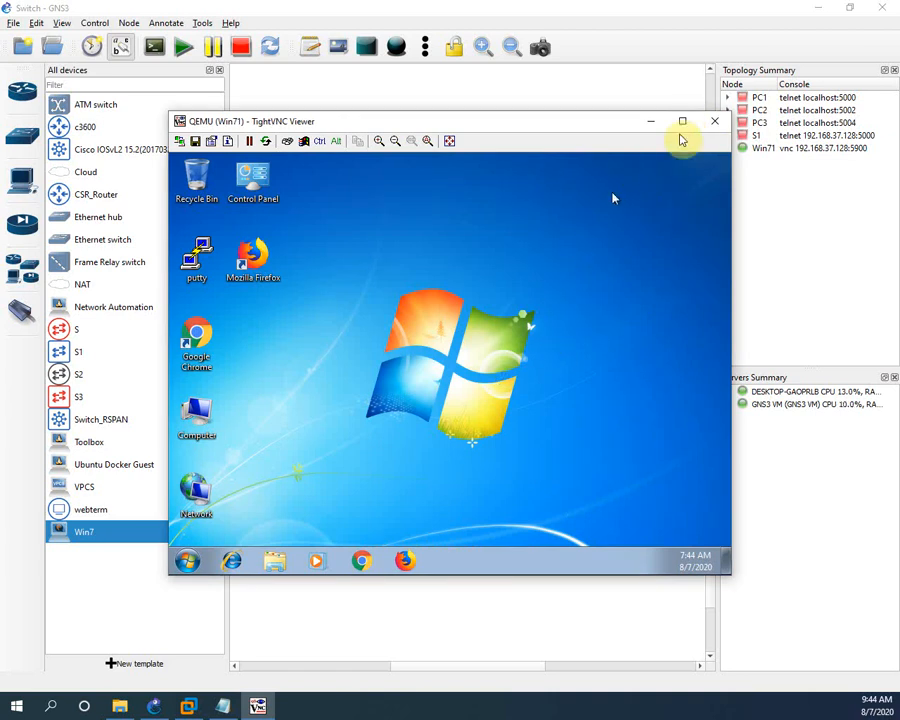
pyautogui.click(683, 121)
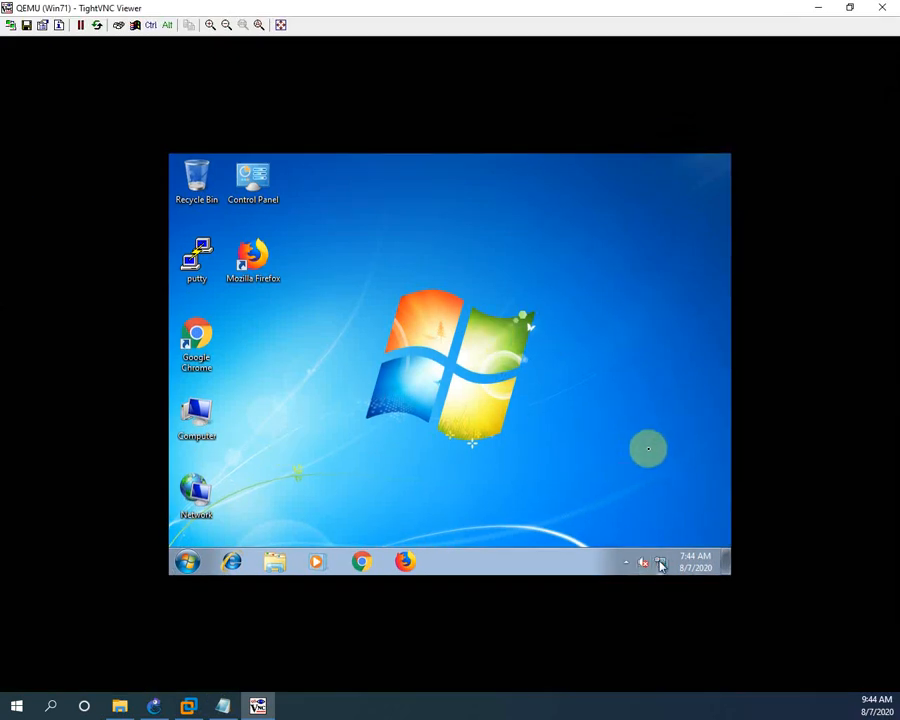
# Launch PuTTY in the VM, switch it to Telnet, close it, then close the console
pyautogui.moveTo(660, 565)
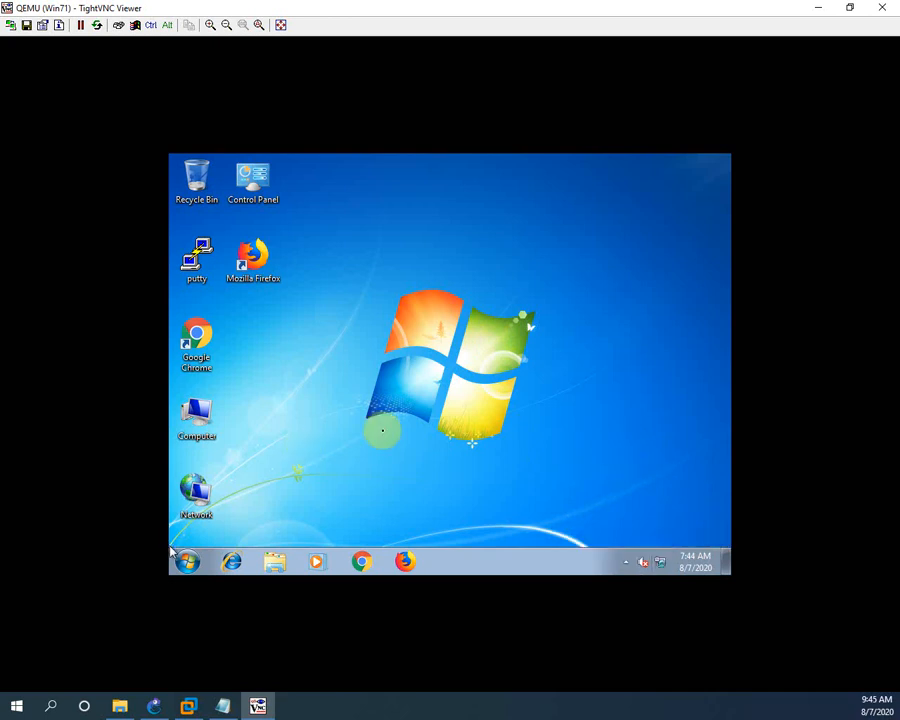
pyautogui.doubleClick(199, 253)
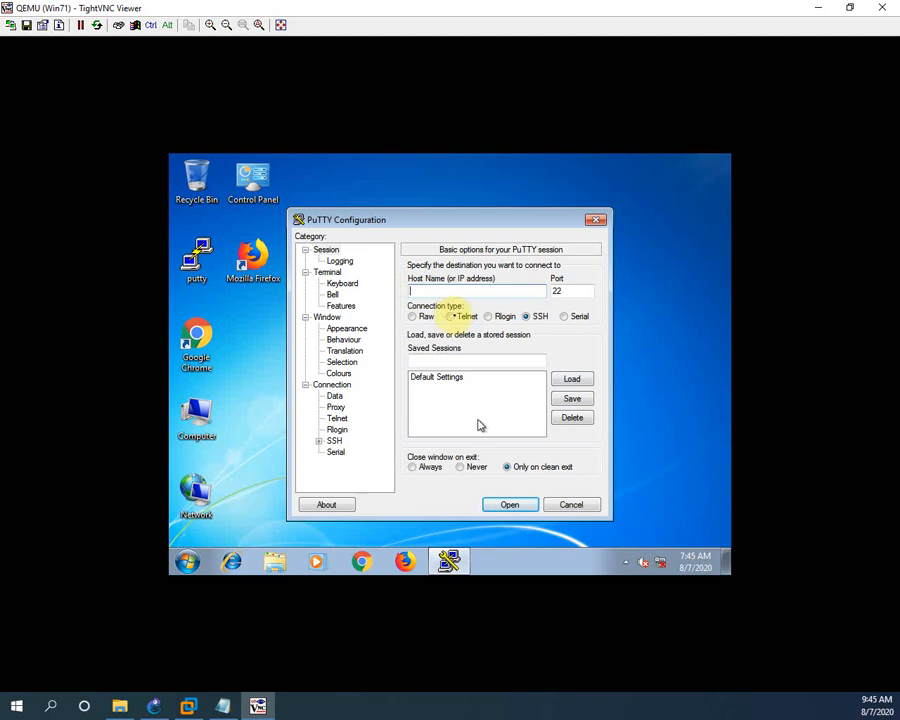
pyautogui.click(451, 317)
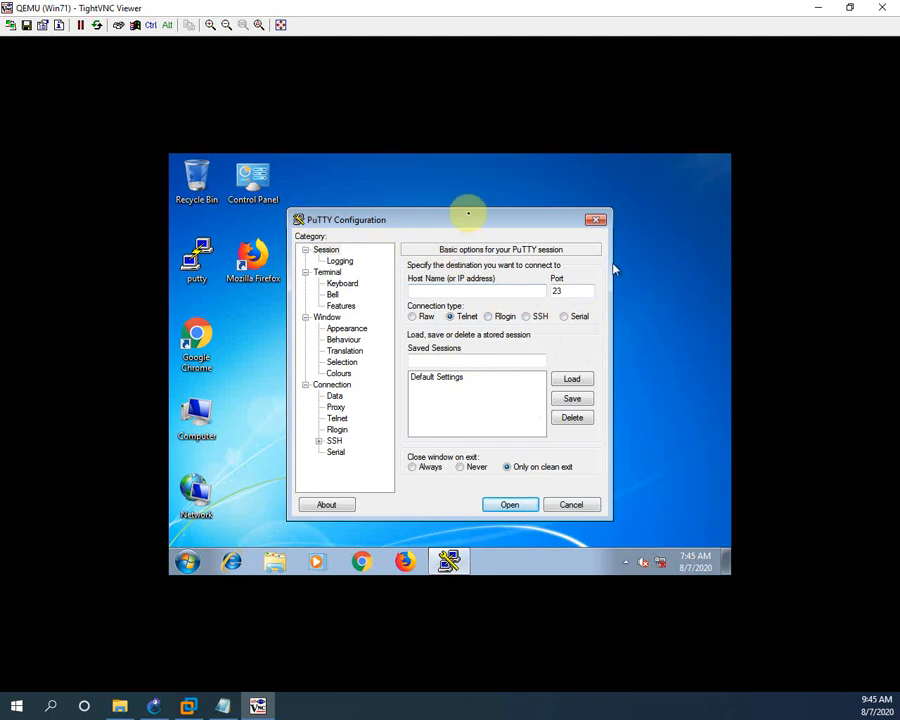
pyautogui.click(596, 220)
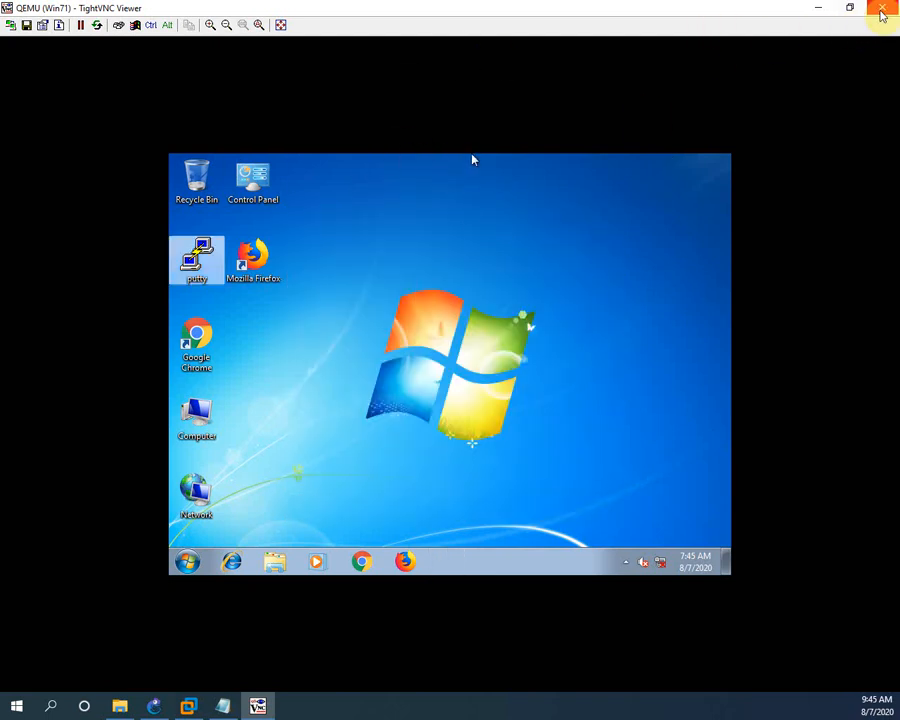
pyautogui.click(882, 7)
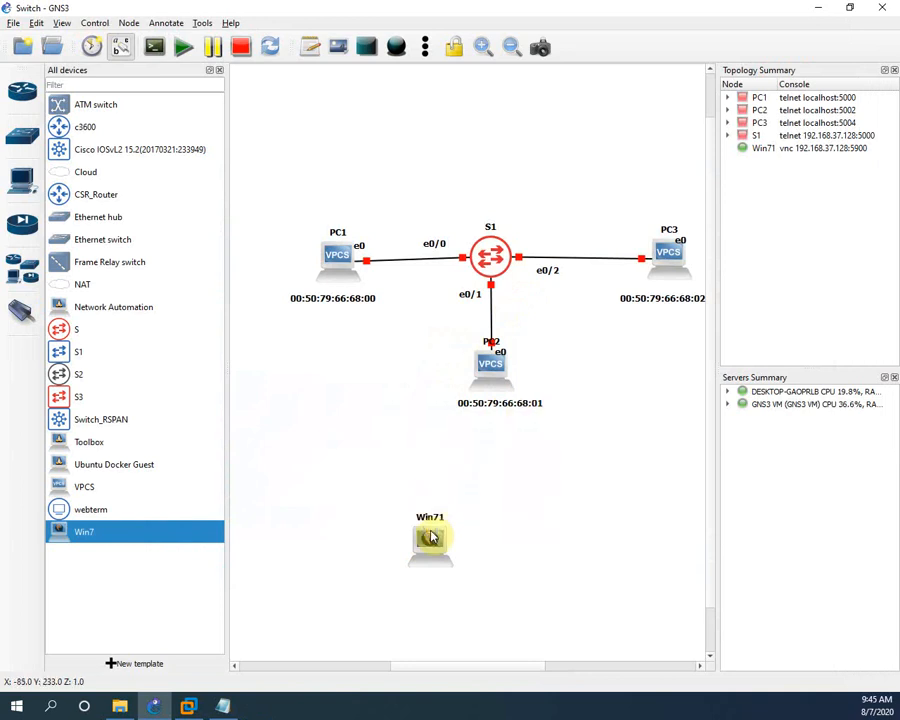
# Stop the running Win71 VM
pyautogui.rightClick(429, 533)
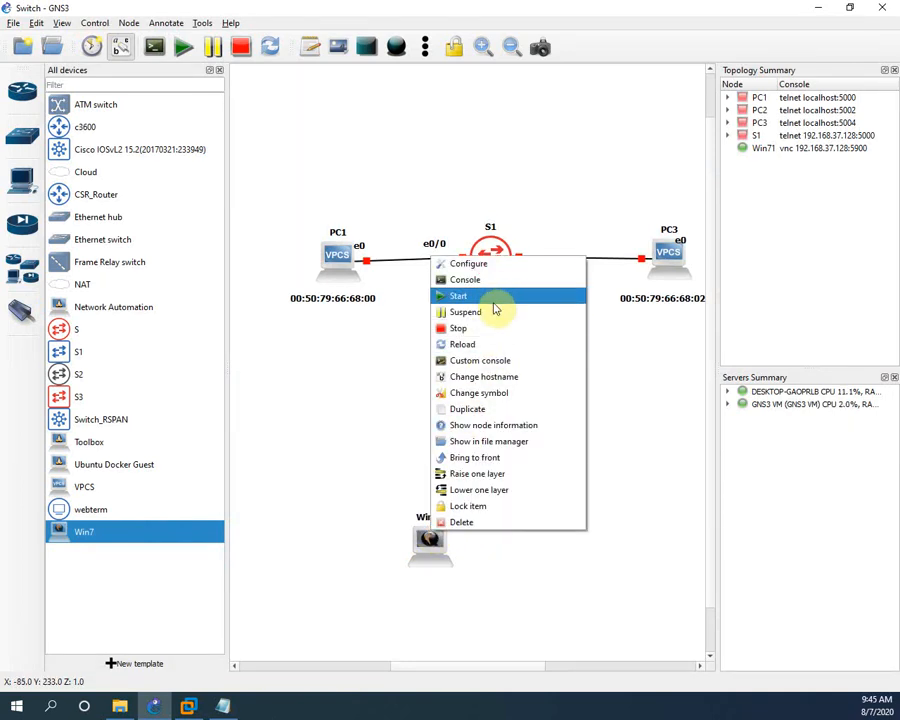
pyautogui.click(479, 333)
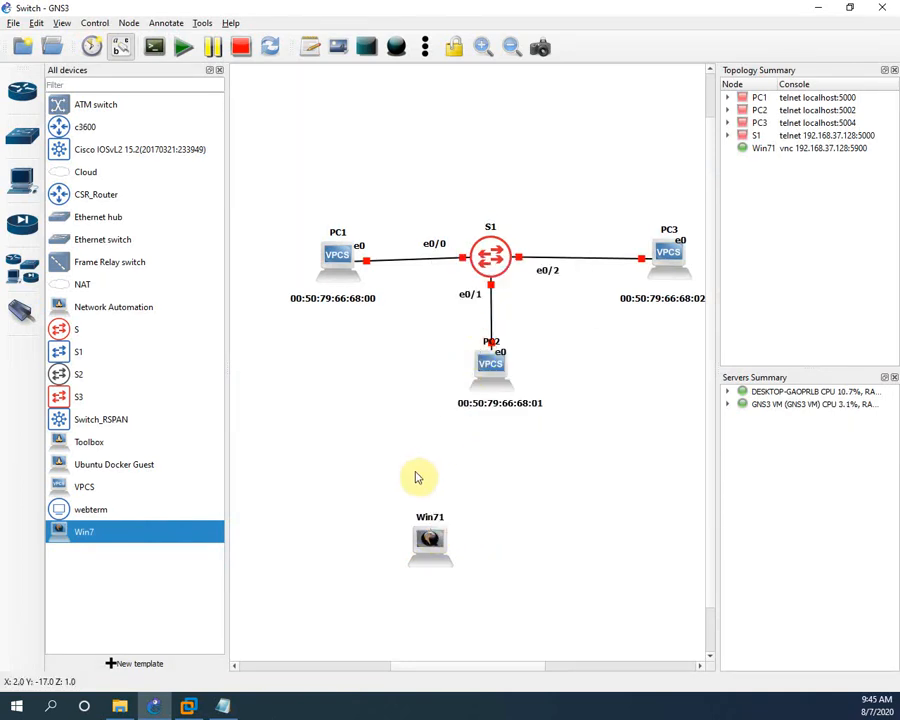
pyautogui.rightClick(143, 534)
pyautogui.click(446, 541)
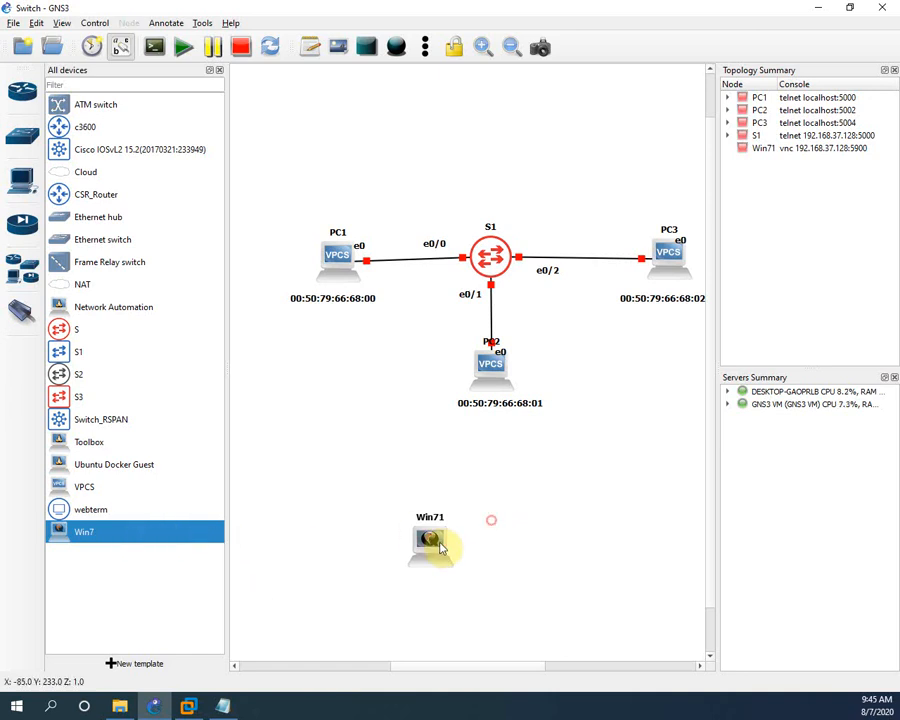
# Permanently delete the Win71 node and open the Win7 template's configuration
pyautogui.rightClick(441, 541)
pyautogui.click(478, 537)
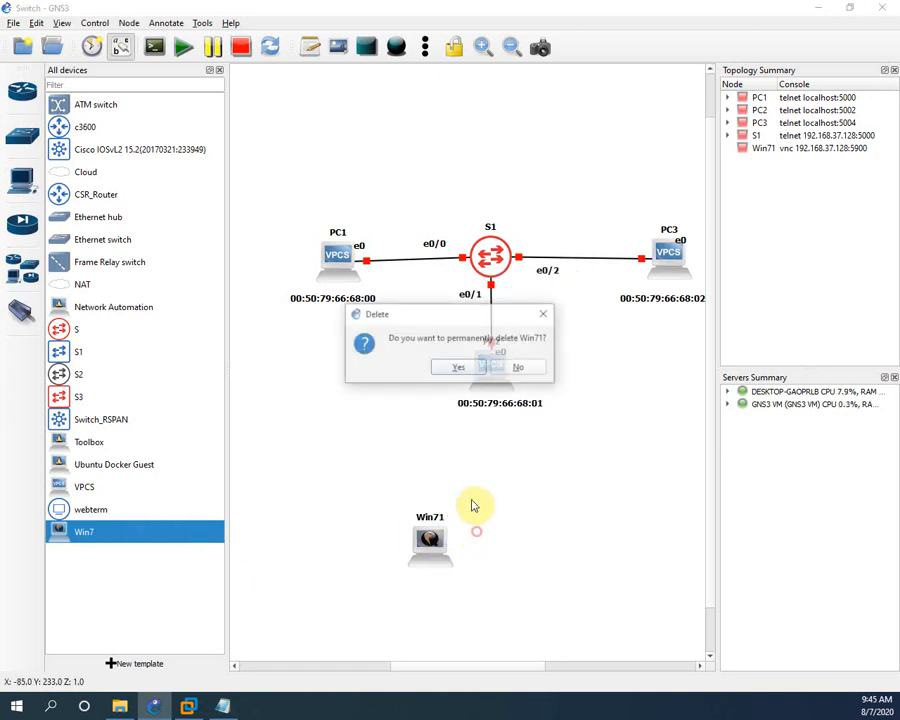
pyautogui.click(477, 366)
pyautogui.rightClick(167, 535)
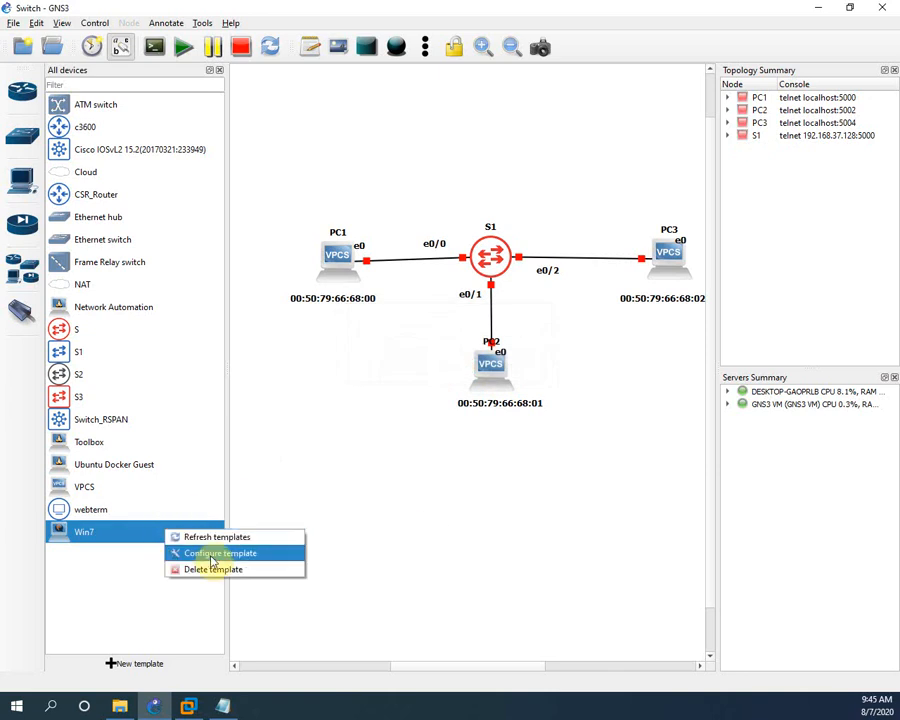
pyautogui.click(209, 555)
# Copy the '-nographic -usbdevice tablet -vga std -nodefaults' command from Notepad for the Advanced options
pyautogui.click(478, 207)
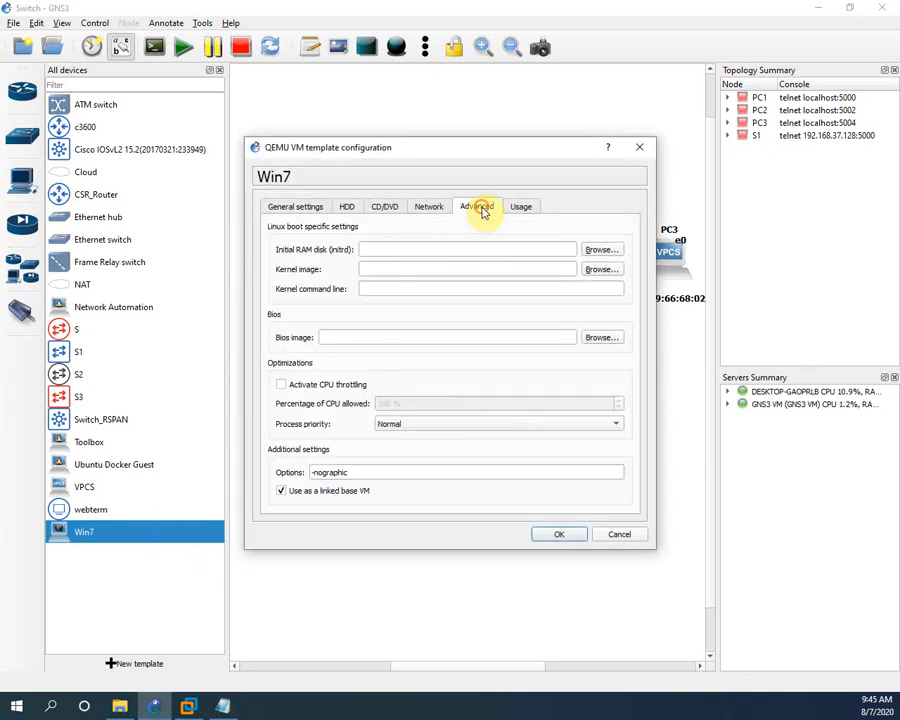
pyautogui.click(349, 472)
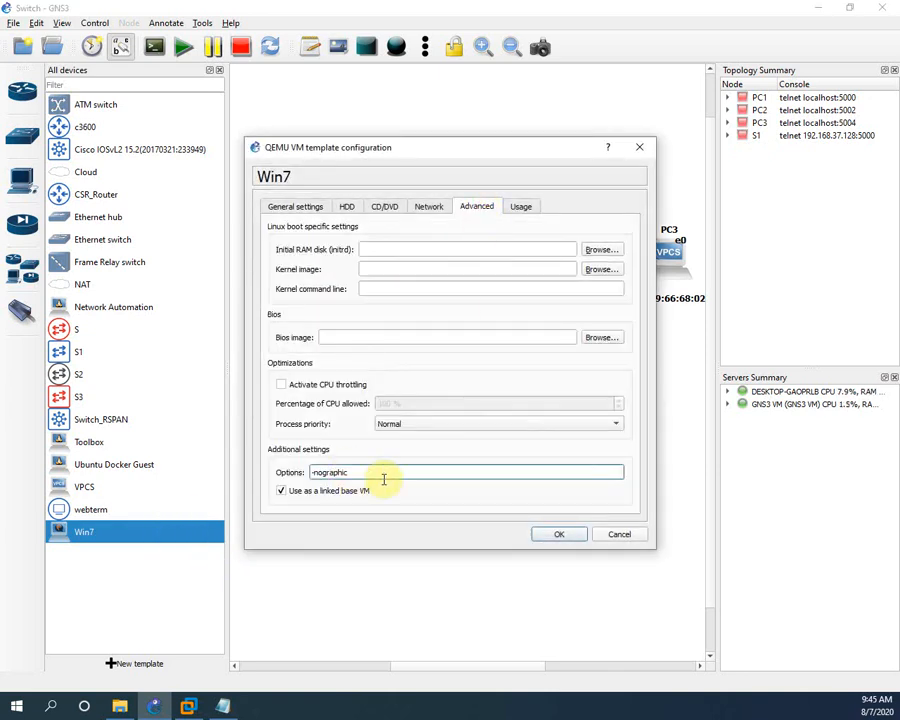
pyautogui.click(228, 706)
pyautogui.moveTo(685, 424); pyautogui.dragTo(313, 436)
pyautogui.hotkey('ctrl', 'c')
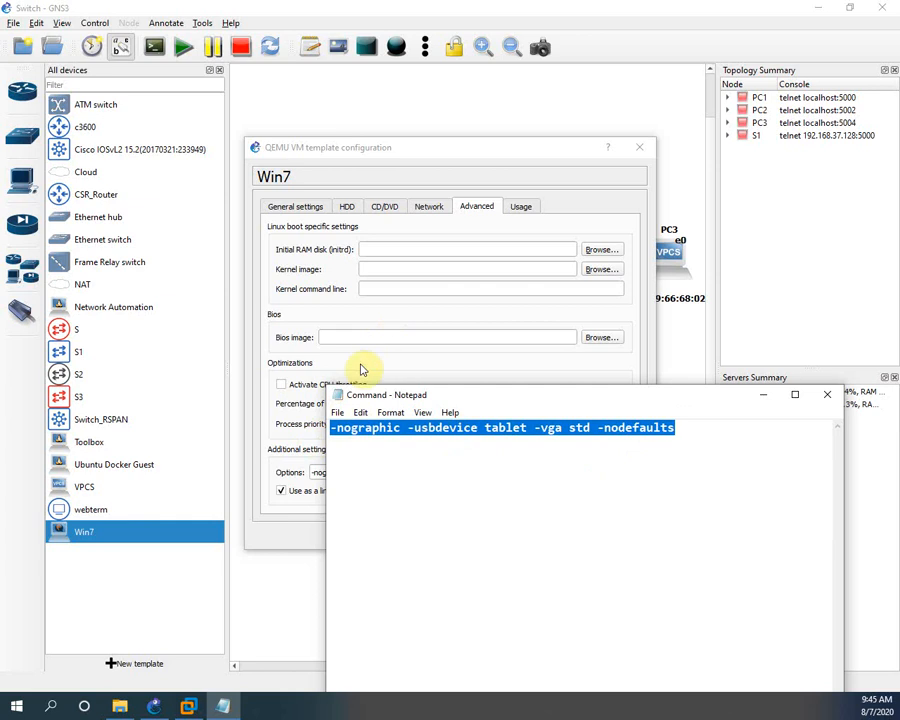
pyautogui.click(256, 353)
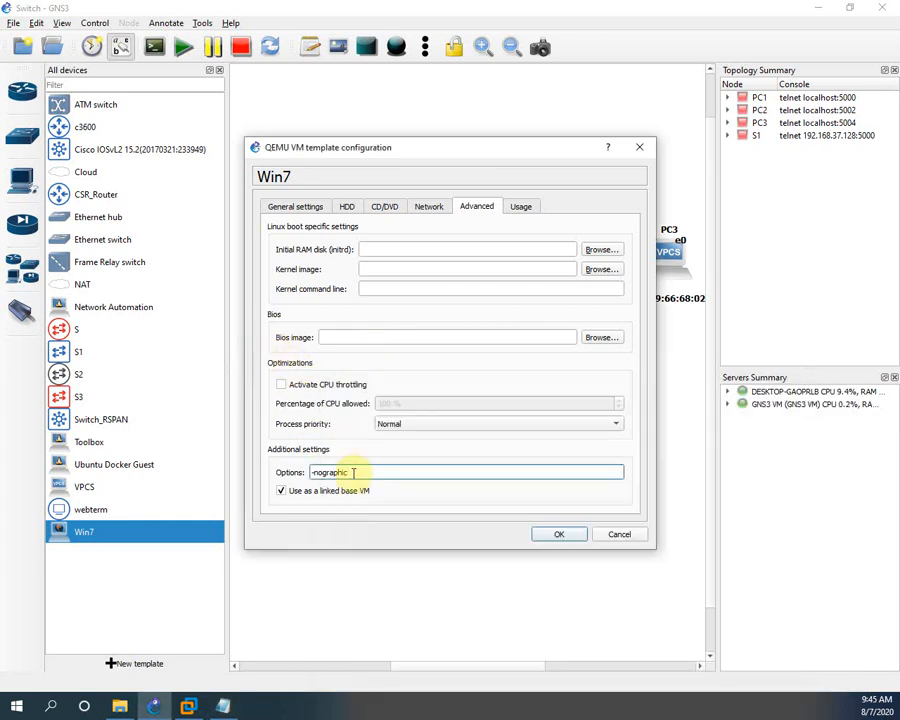
# Paste the command over the existing QEMU options, save the template, and place a new Win7 node
pyautogui.moveTo(353, 473); pyautogui.dragTo(253, 470)
pyautogui.hotkey('ctrl', 'v')
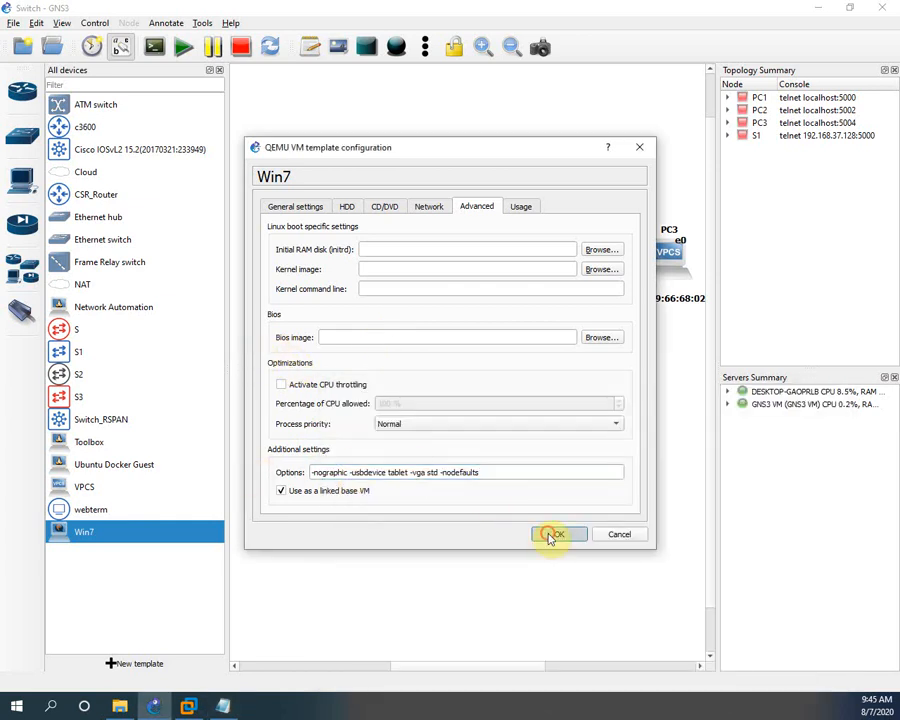
pyautogui.click(551, 536)
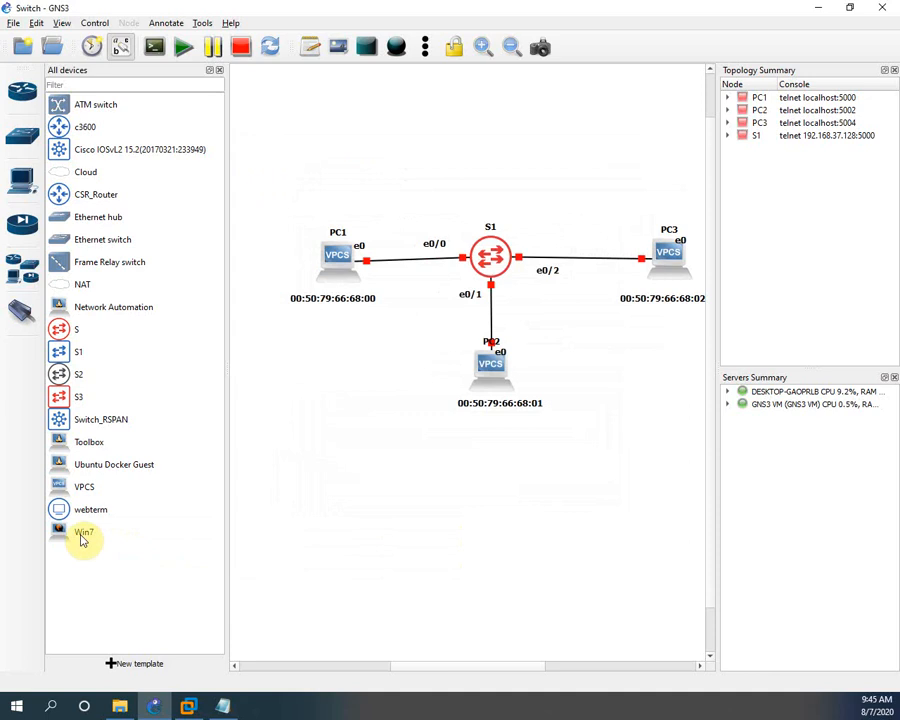
pyautogui.moveTo(84, 538); pyautogui.dragTo(428, 560)
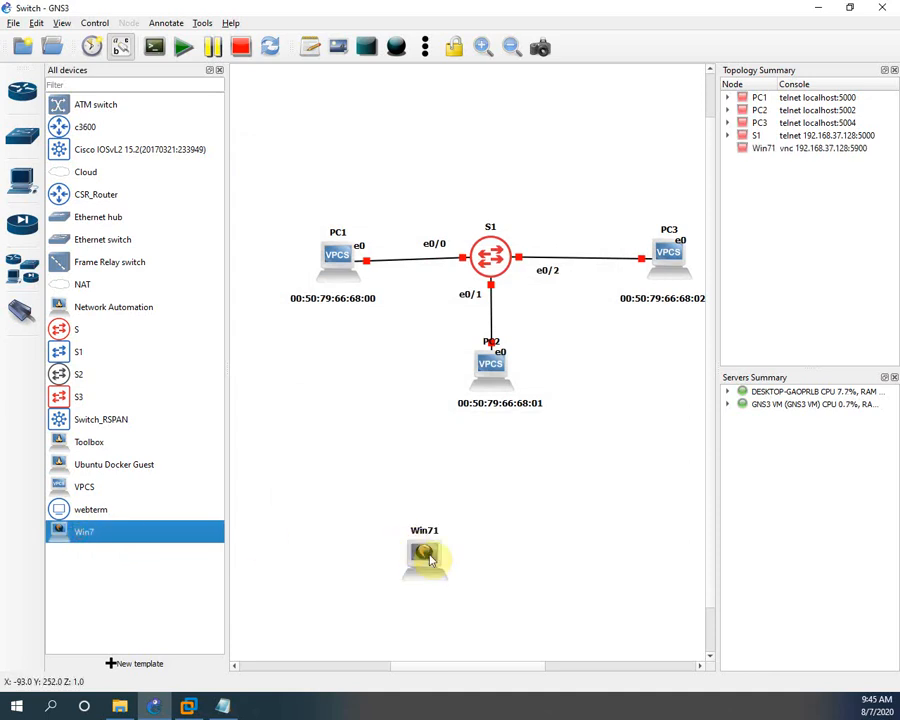
# Start the new Win71 node and bring its VNC console over the workspace
pyautogui.rightClick(430, 560)
pyautogui.click(484, 317)
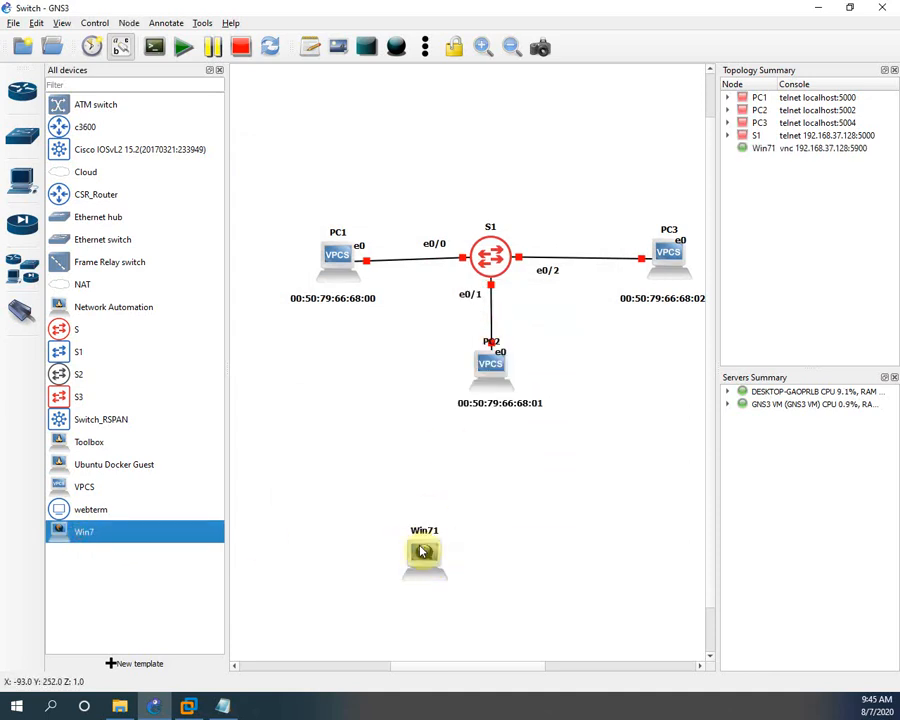
pyautogui.rightClick(422, 552)
pyautogui.click(474, 294)
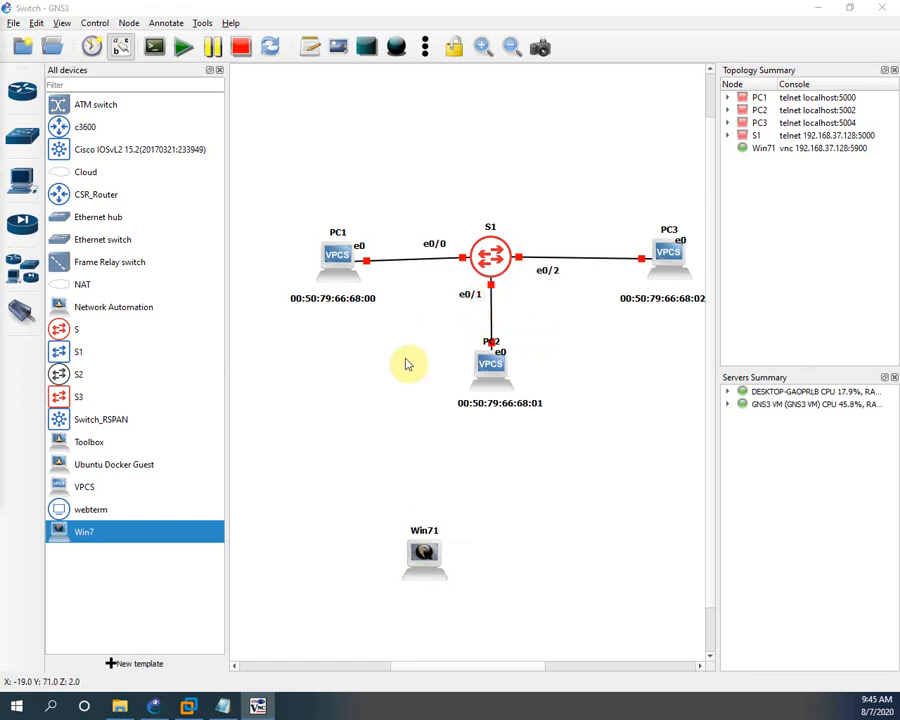
pyautogui.moveTo(0, 24); pyautogui.dragTo(641, 113)
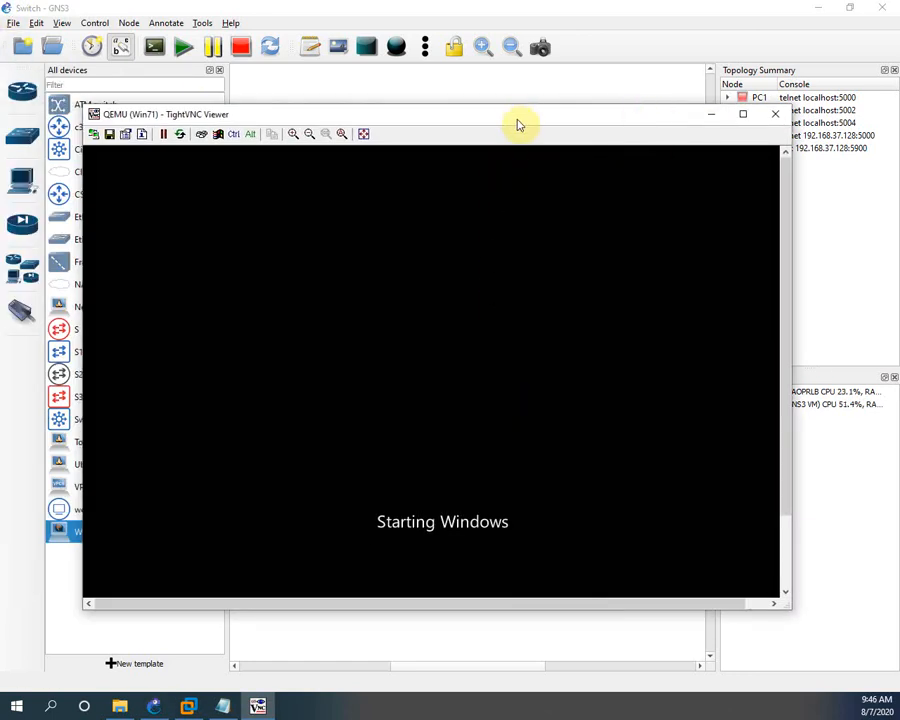
pyautogui.moveTo(507, 122); pyautogui.dragTo(570, 125)
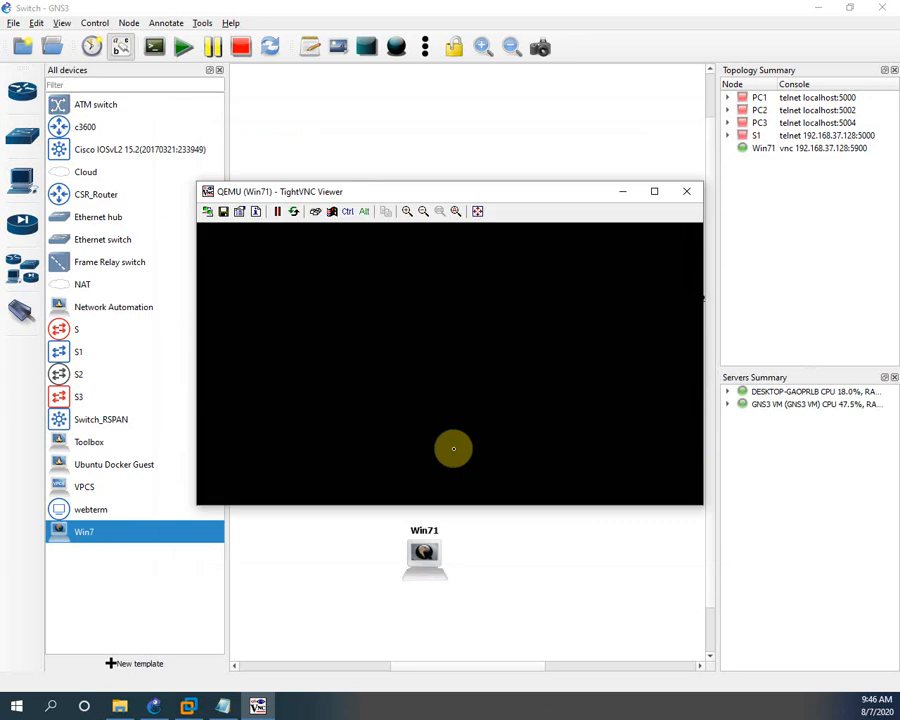
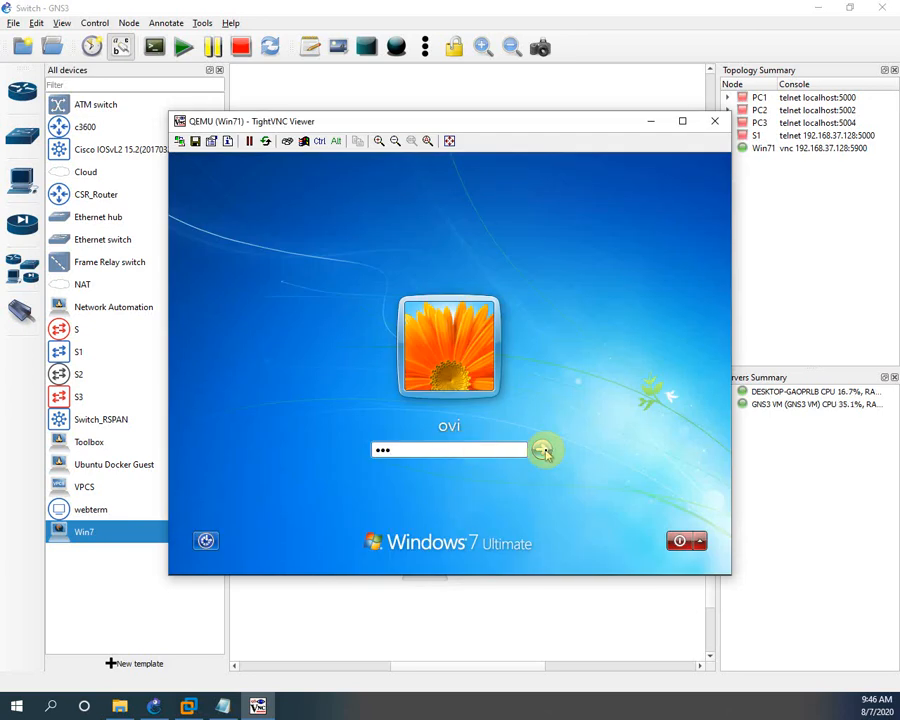
# Log in to Windows 7 with the password, choose Restart Later, and minimize the console
pyautogui.click(541, 451)
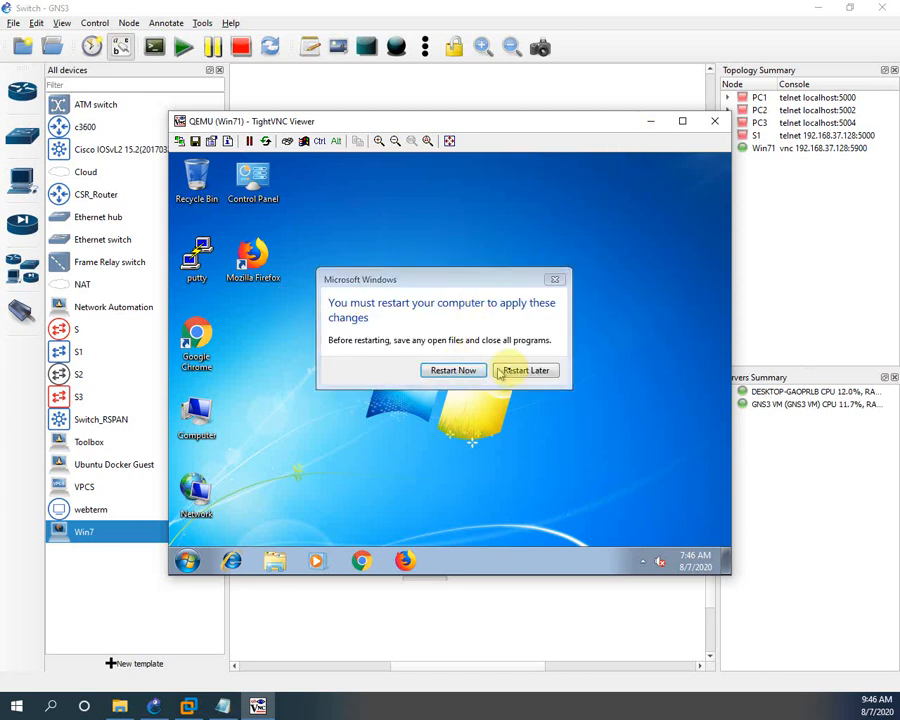
pyautogui.click(520, 371)
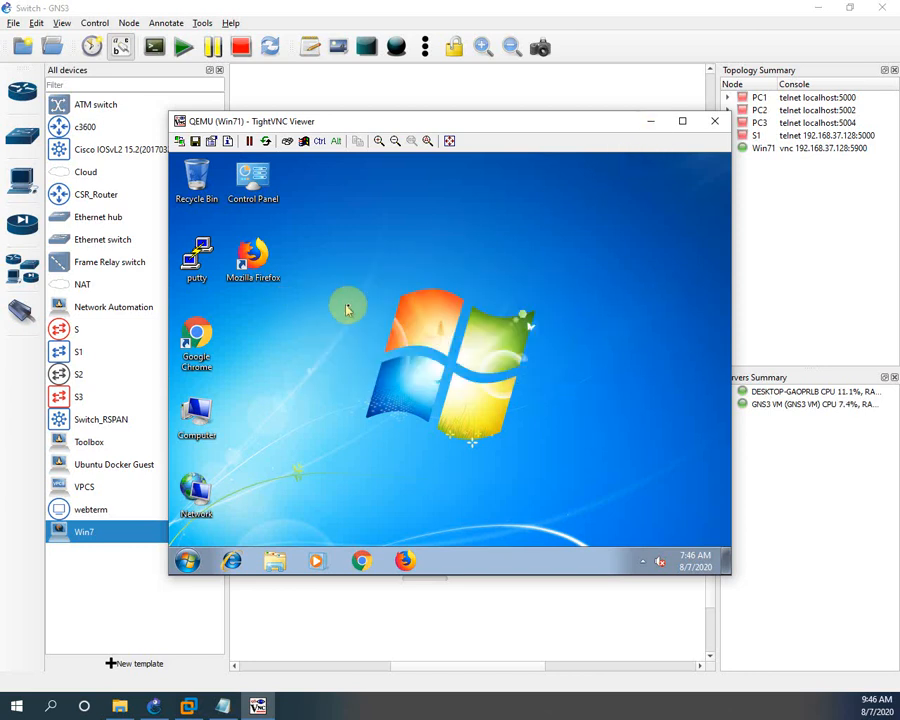
pyautogui.click(655, 122)
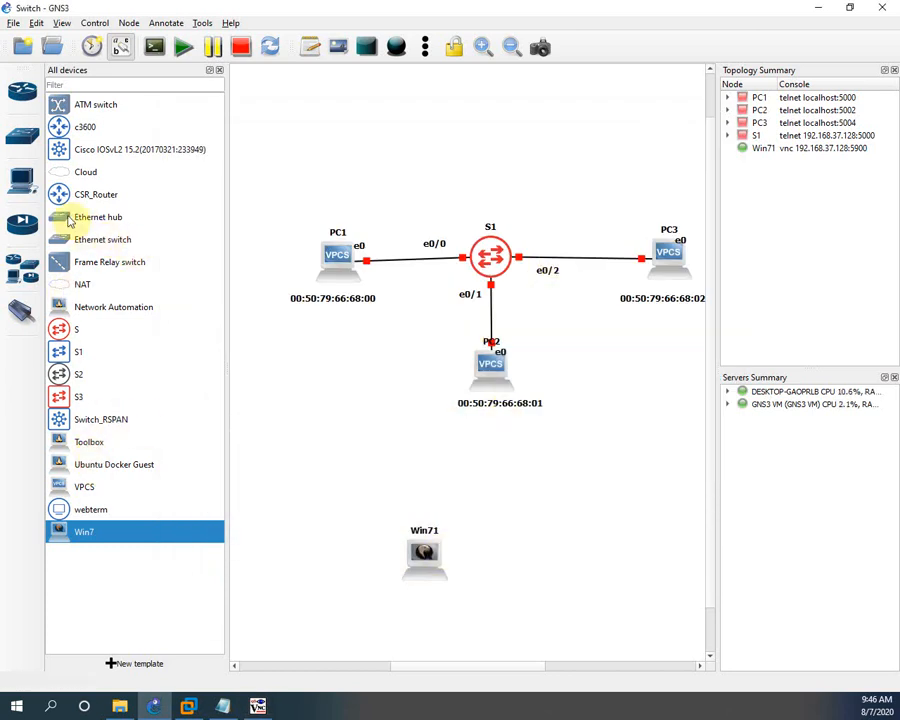
# Add an Ethernet switch (Switch1) and a NAT cloud (NAT1) to the topology
pyautogui.moveTo(74, 239); pyautogui.dragTo(531, 493)
pyautogui.click(432, 374)
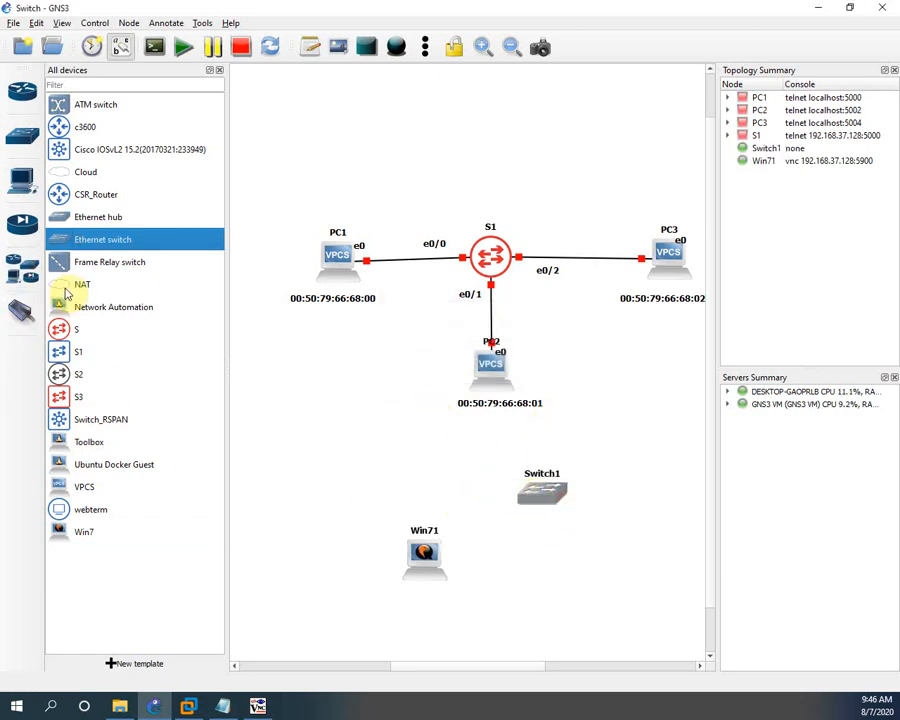
pyautogui.moveTo(80, 285); pyautogui.dragTo(636, 451)
pyautogui.click(431, 372)
# Cable NAT1's nat0 port to Switch1's Ethernet0
pyautogui.click(18, 314)
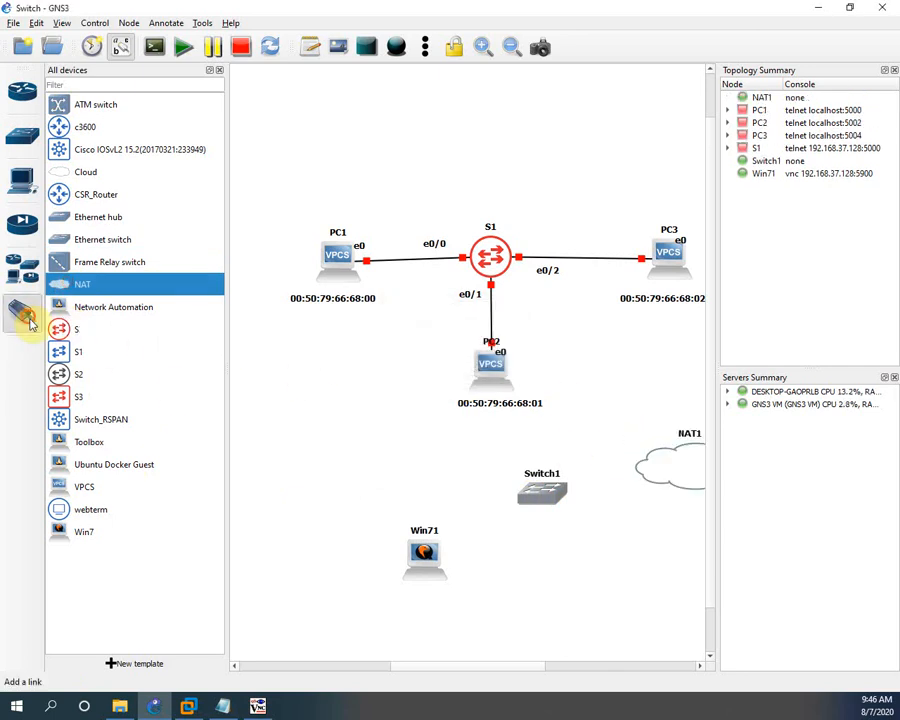
pyautogui.click(655, 475)
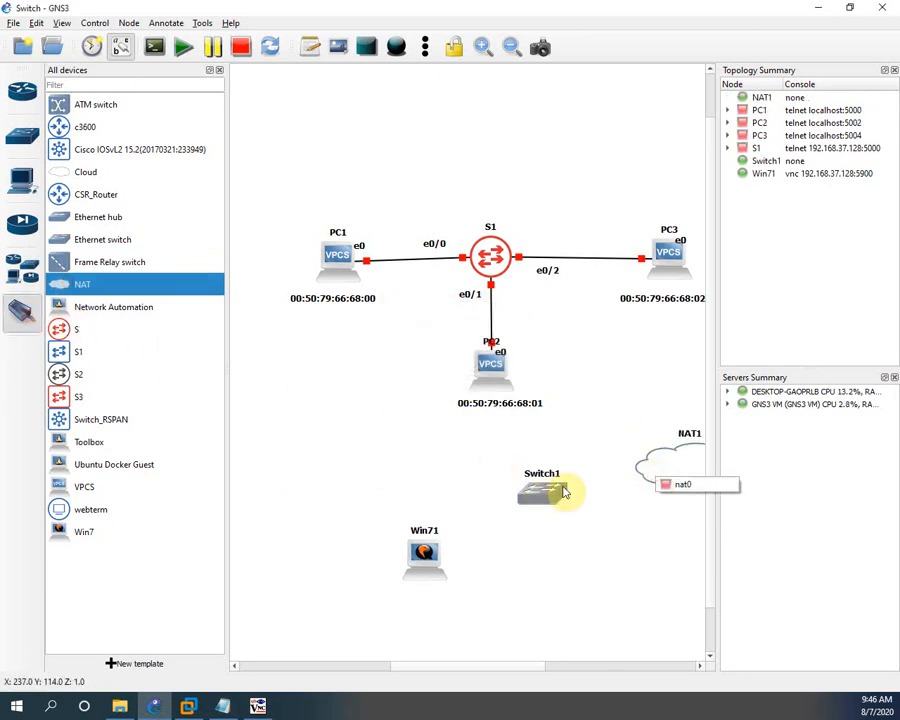
pyautogui.click(690, 485)
pyautogui.click(545, 489)
pyautogui.click(568, 498)
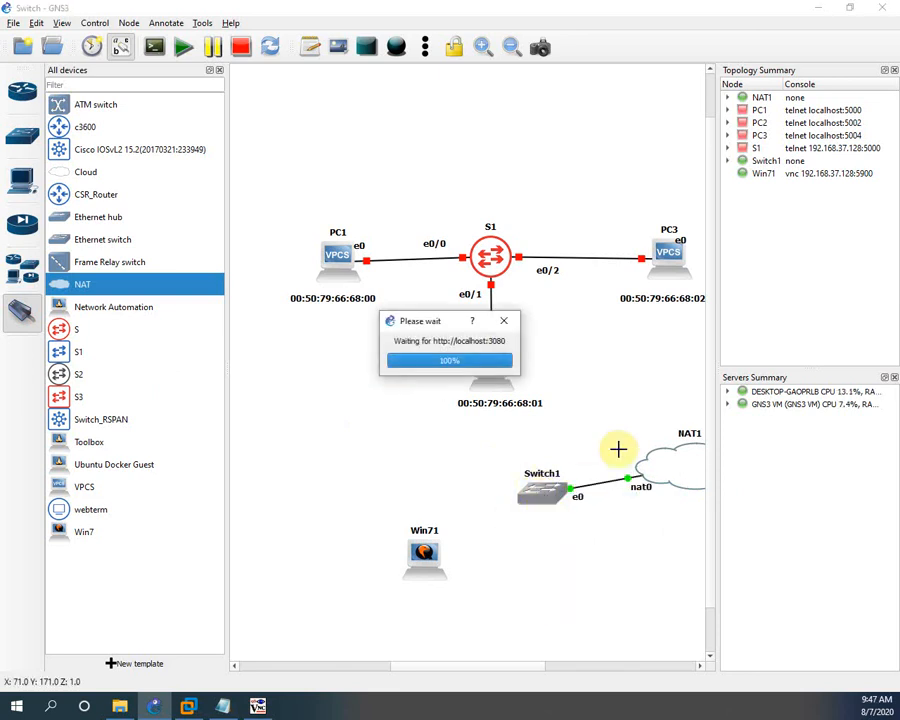
# Cable Switch1 Ethernet1 to Win71 Ethernet0, move Win71 nearer Switch1, and open its console
pyautogui.click(537, 508)
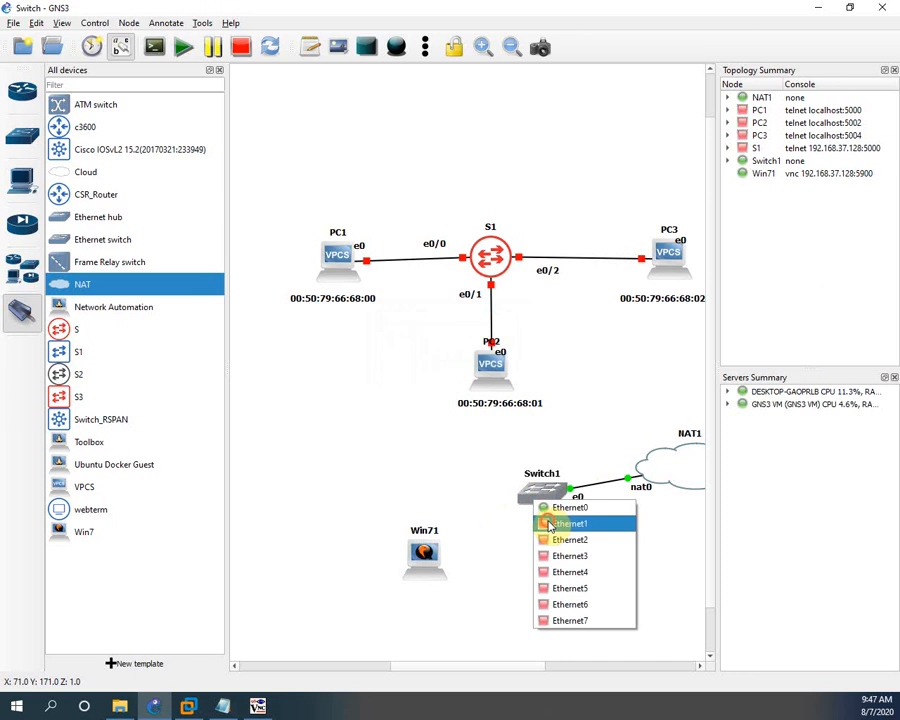
pyautogui.click(565, 523)
pyautogui.click(440, 546)
pyautogui.click(453, 556)
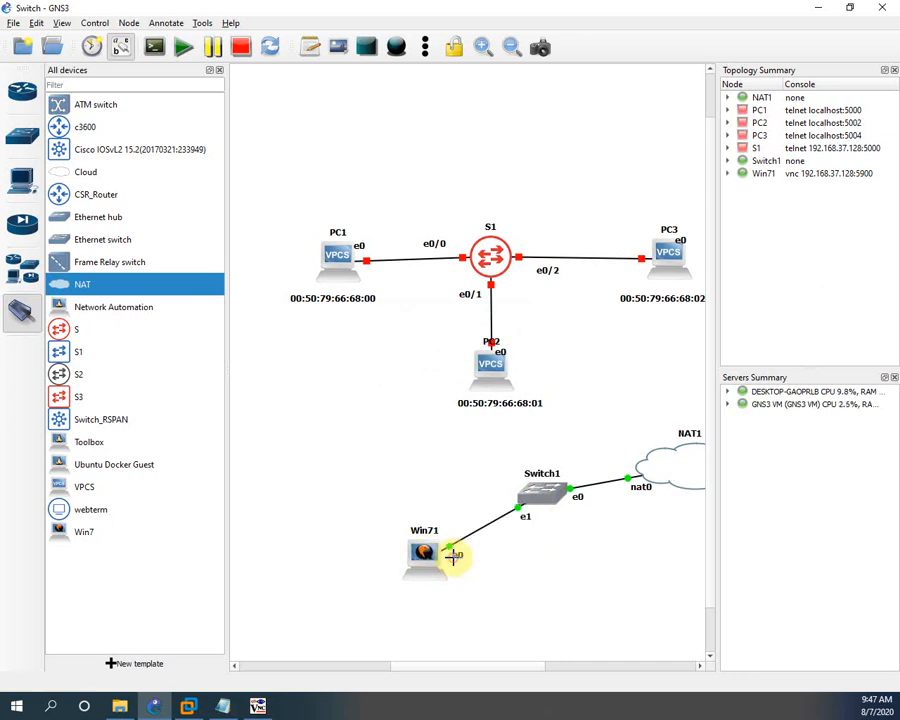
pyautogui.click(18, 322)
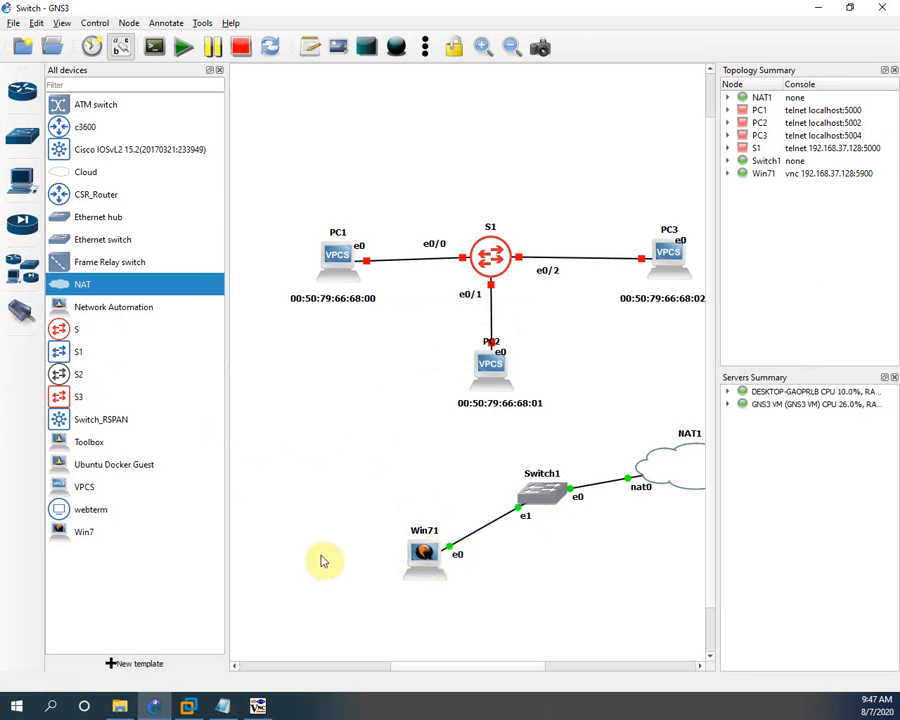
pyautogui.moveTo(423, 555); pyautogui.dragTo(380, 462)
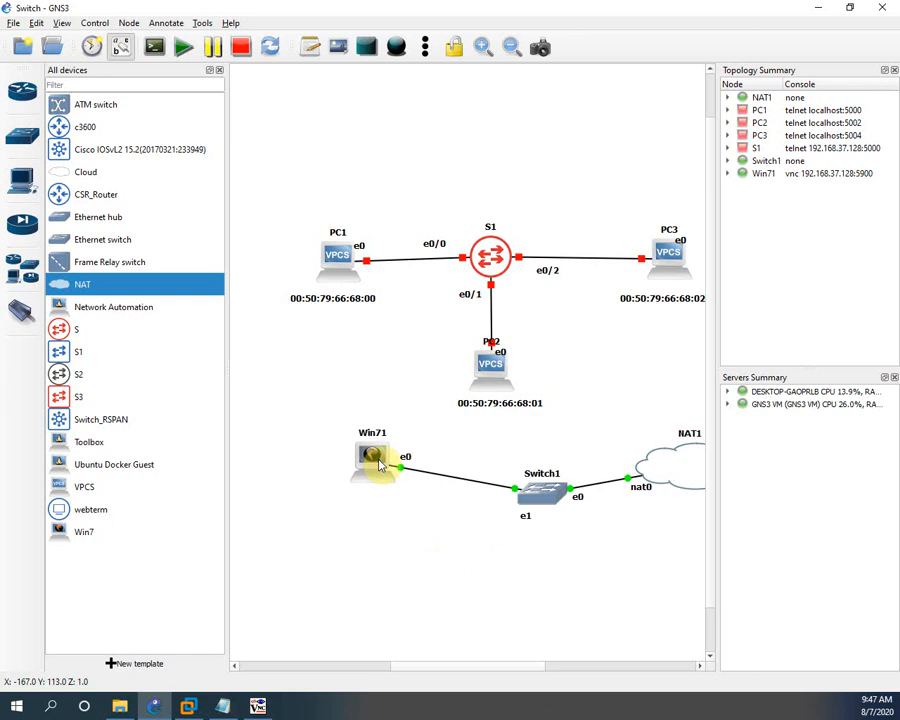
pyautogui.doubleClick(376, 458)
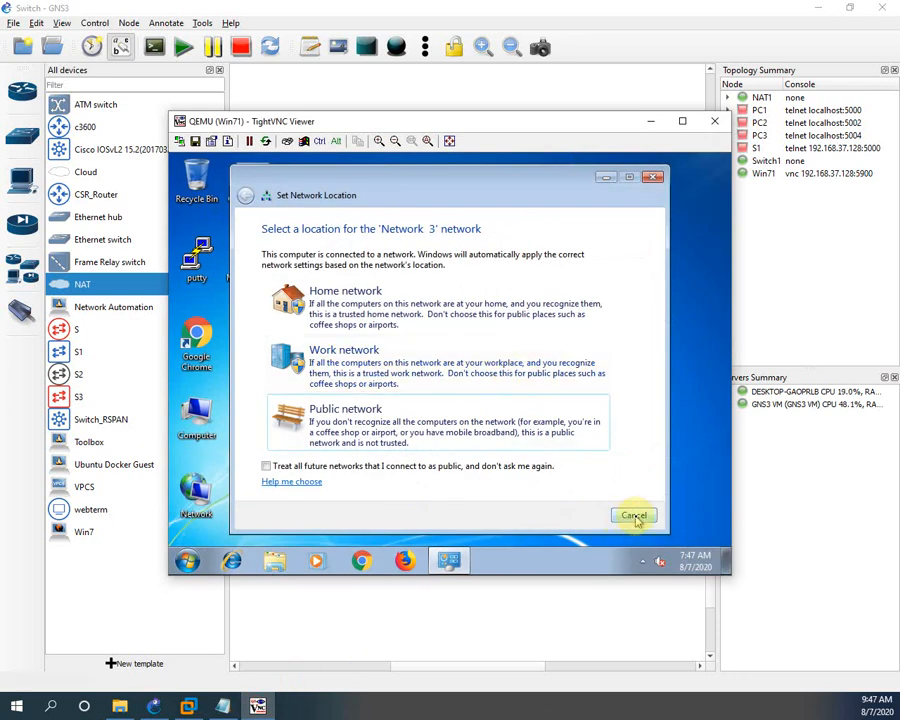
# Cancel the Set Network Location prompt and close the Notification Area Icons settings unchanged
pyautogui.click(634, 516)
pyautogui.click(642, 561)
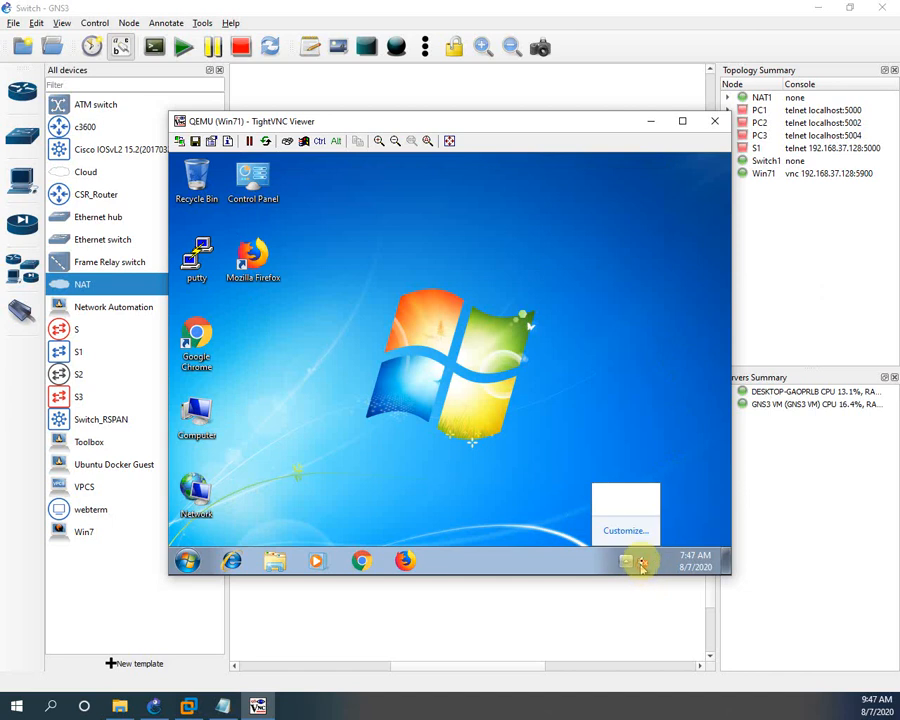
pyautogui.click(627, 533)
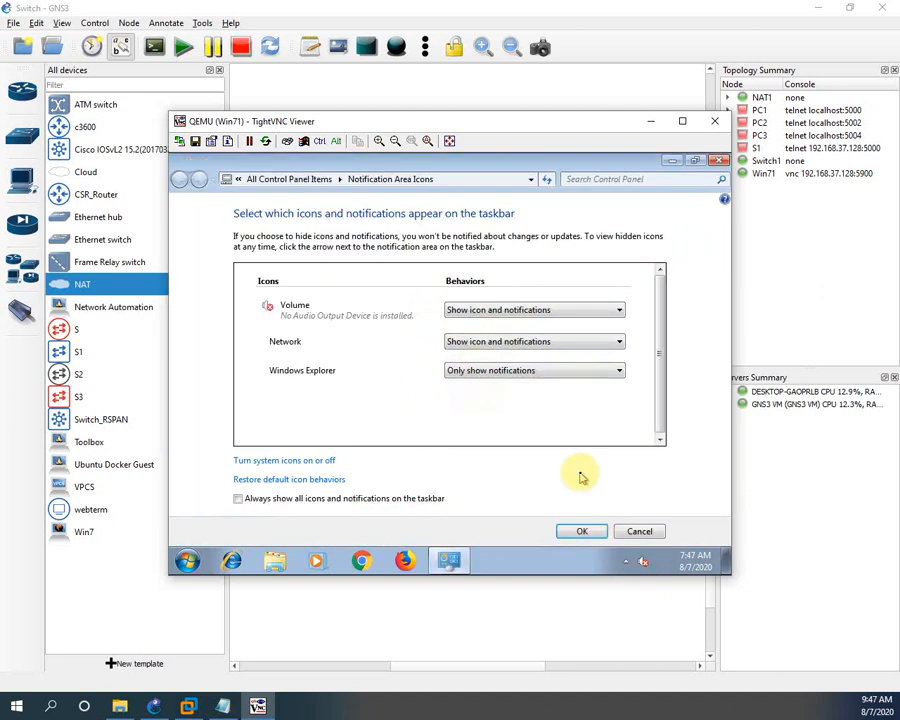
pyautogui.click(639, 531)
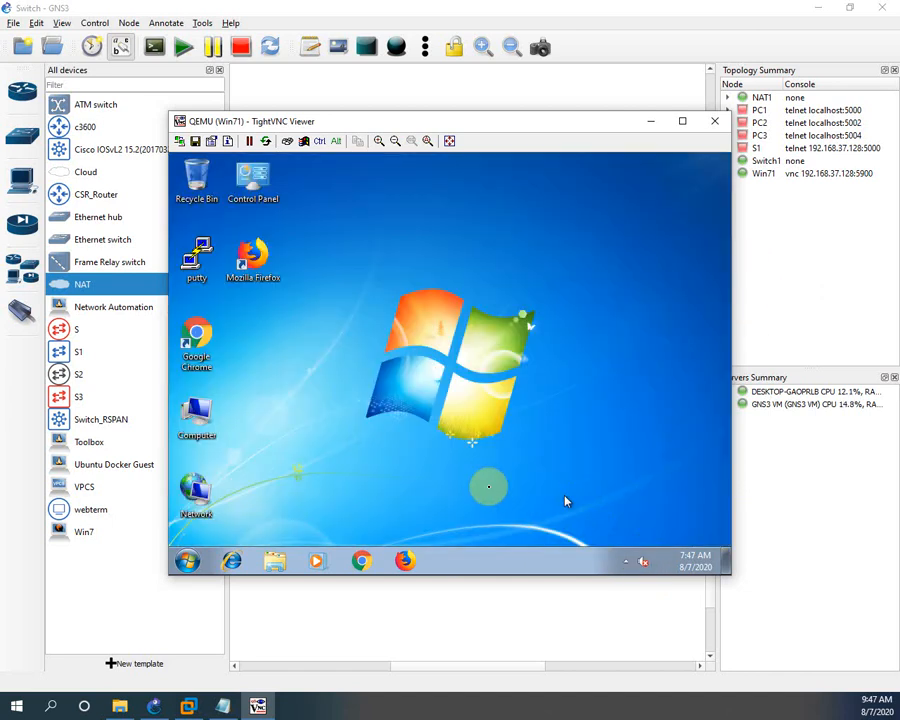
pyautogui.click(198, 420)
pyautogui.click(195, 500)
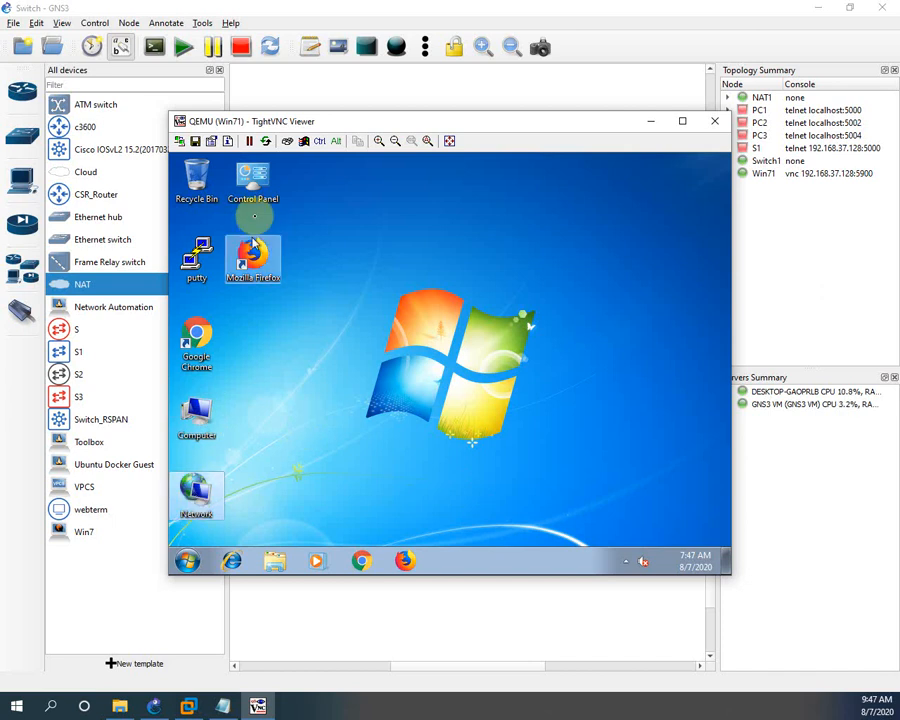
pyautogui.doubleClick(252, 180)
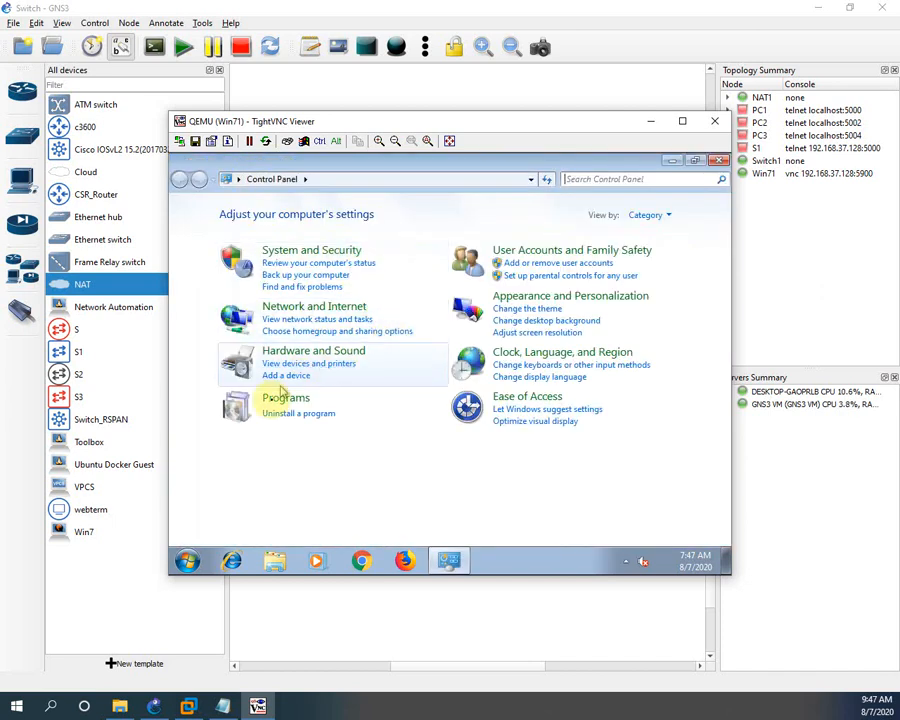
# Go through Network and Internet to the Network and Sharing Center and the adapter list
pyautogui.click(318, 306)
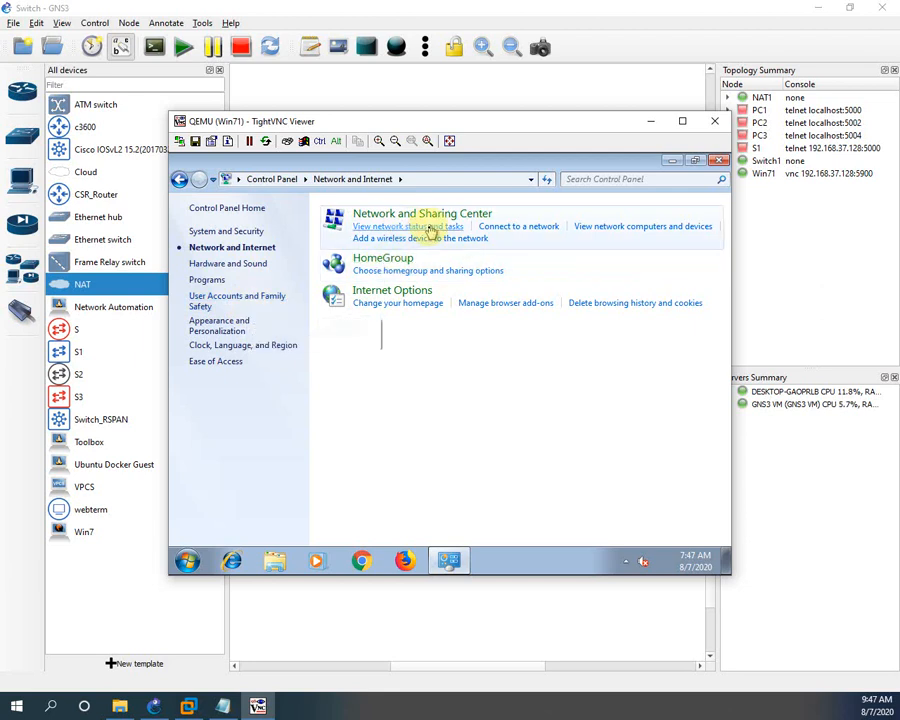
pyautogui.click(511, 228)
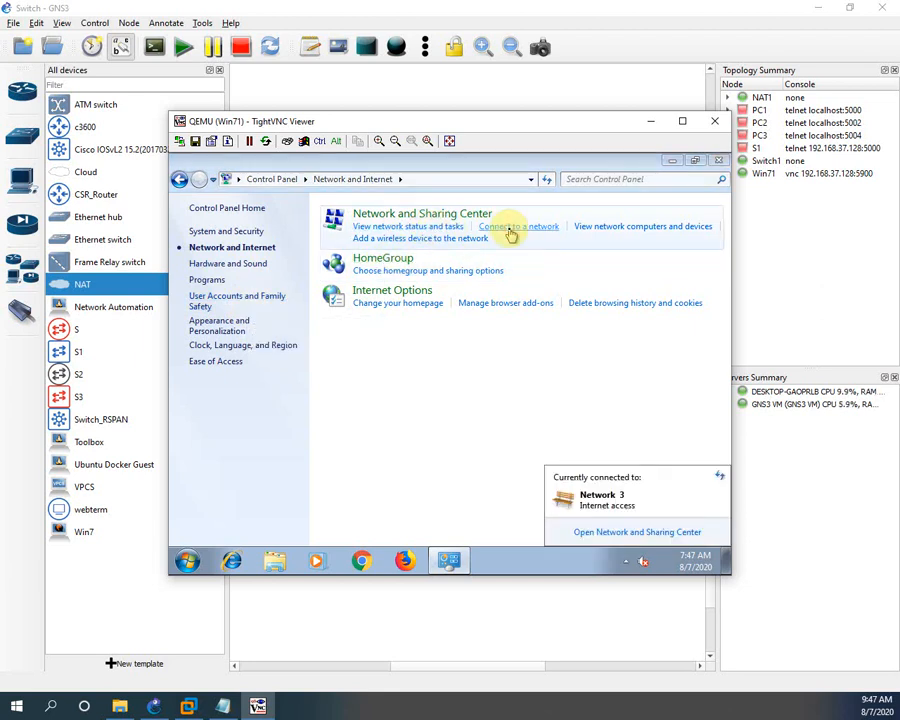
pyautogui.click(602, 532)
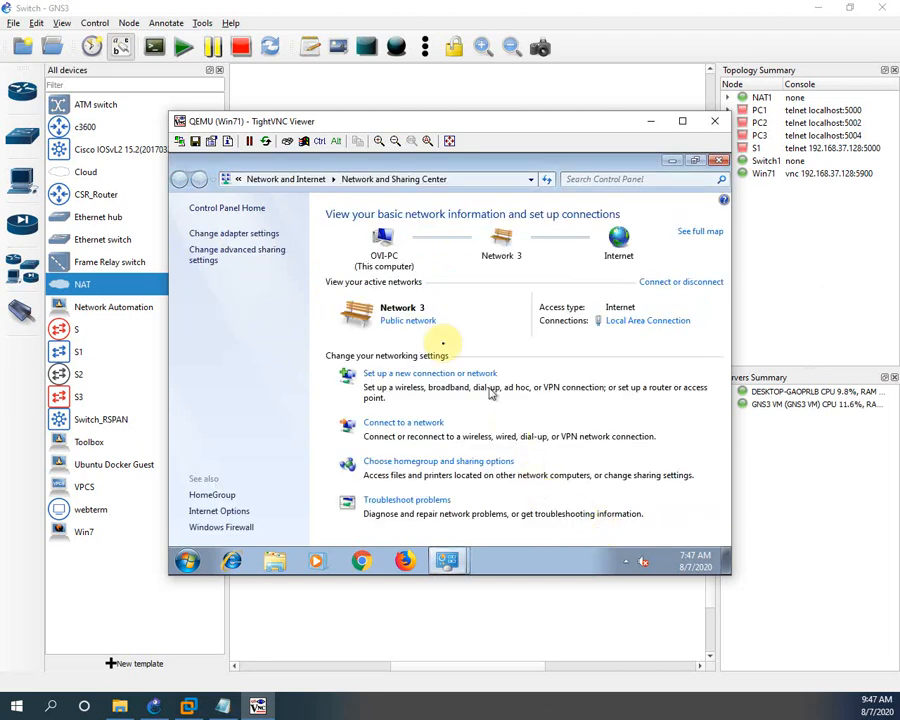
pyautogui.click(242, 254)
pyautogui.click(180, 179)
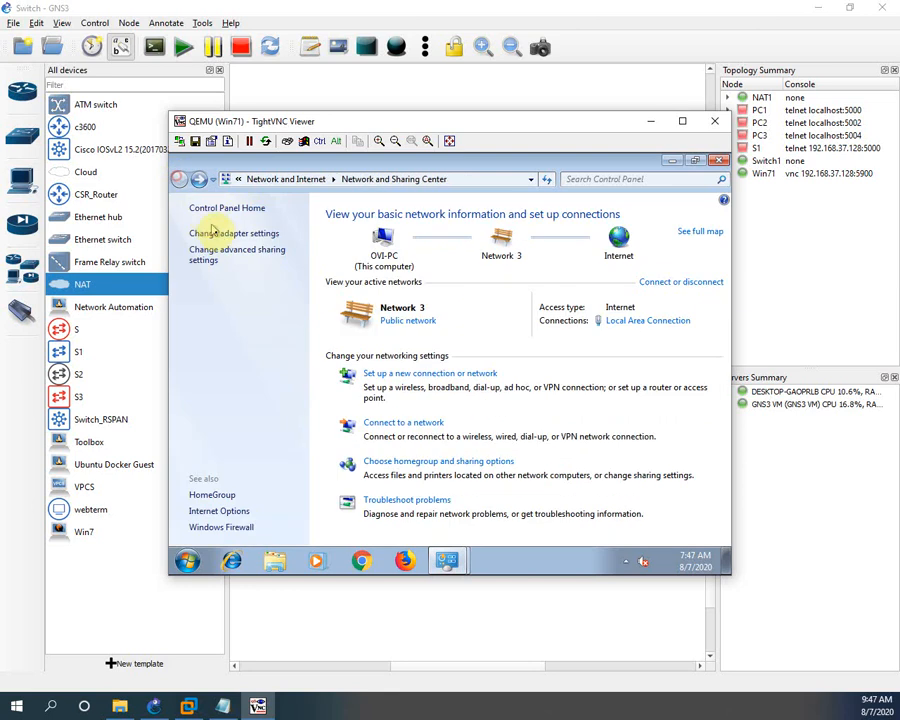
pyautogui.click(219, 235)
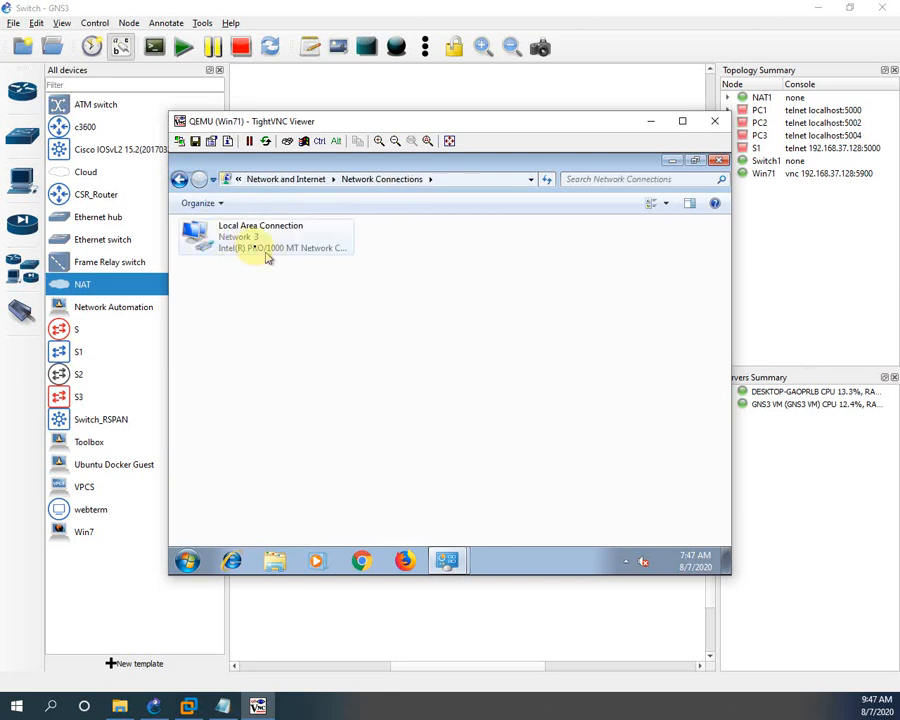
# Check Local Area Connection status and confirm TCP/IPv4 obtains its address automatically
pyautogui.doubleClick(241, 249)
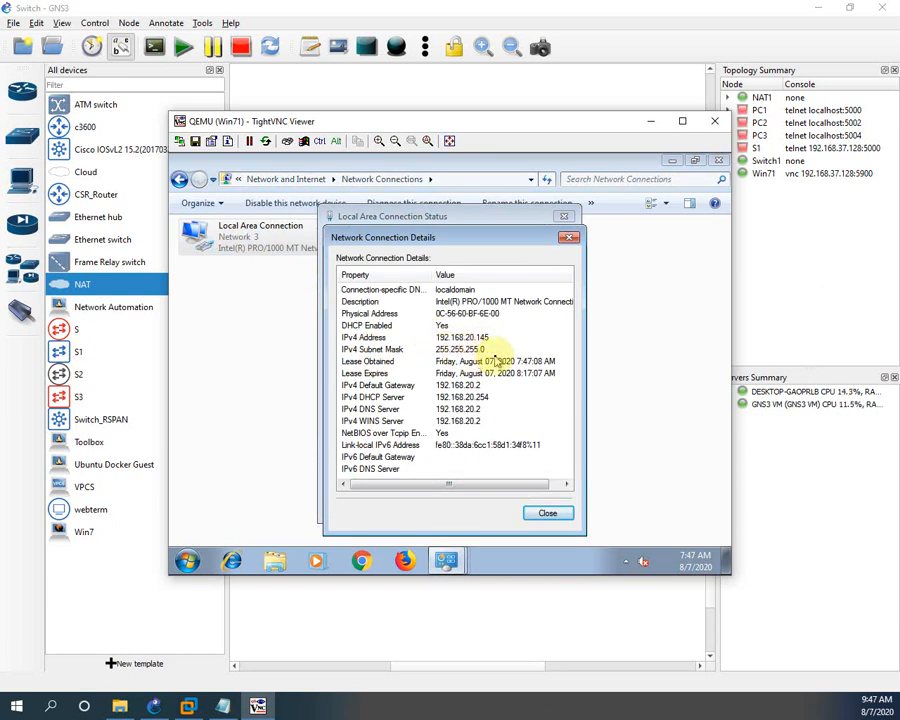
pyautogui.click(546, 514)
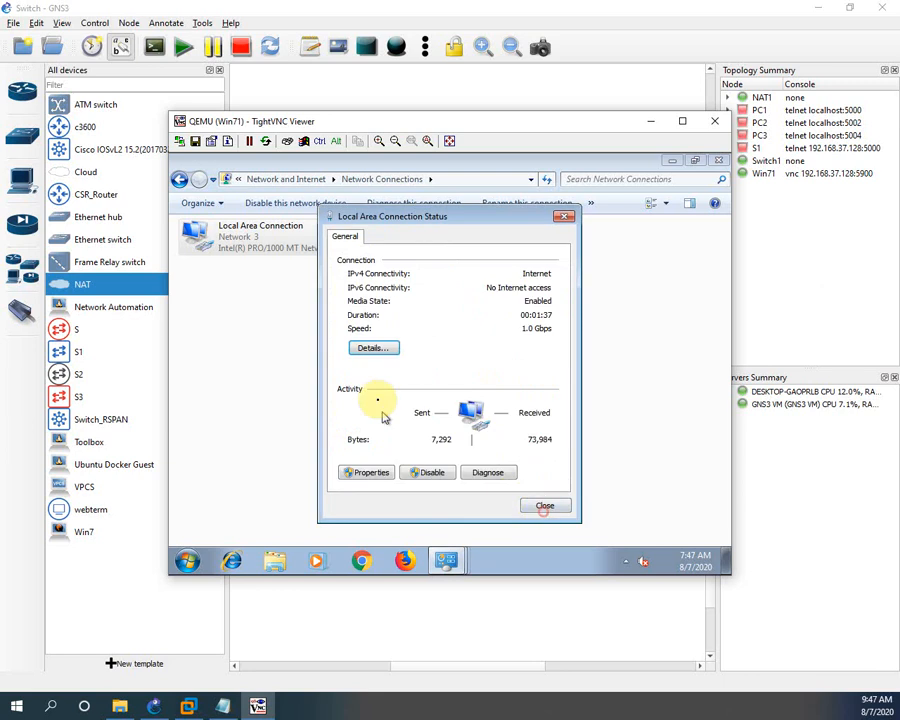
pyautogui.click(368, 476)
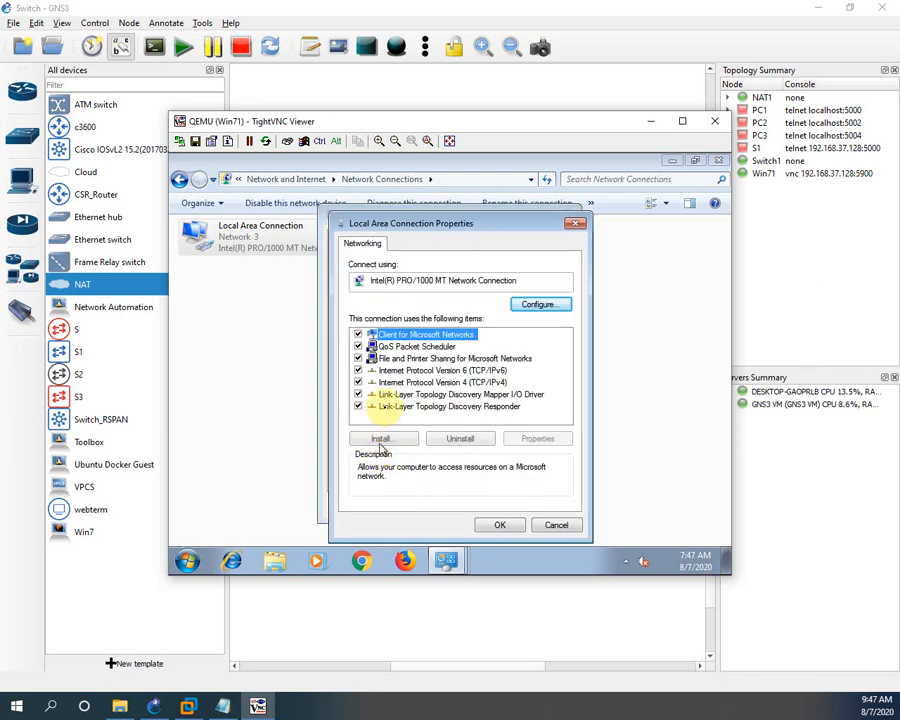
pyautogui.click(495, 382)
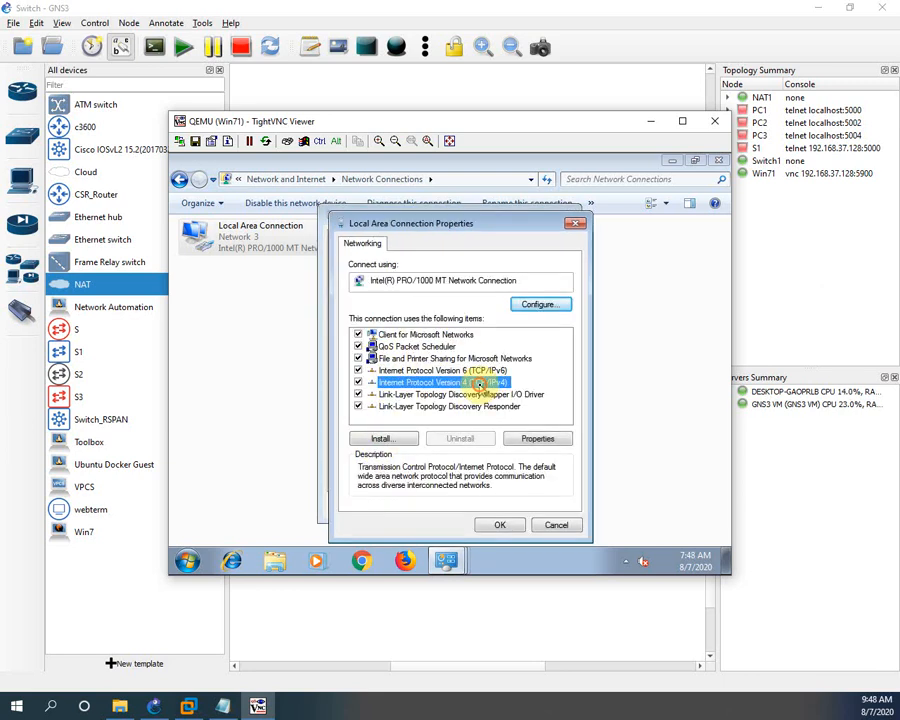
pyautogui.click(538, 439)
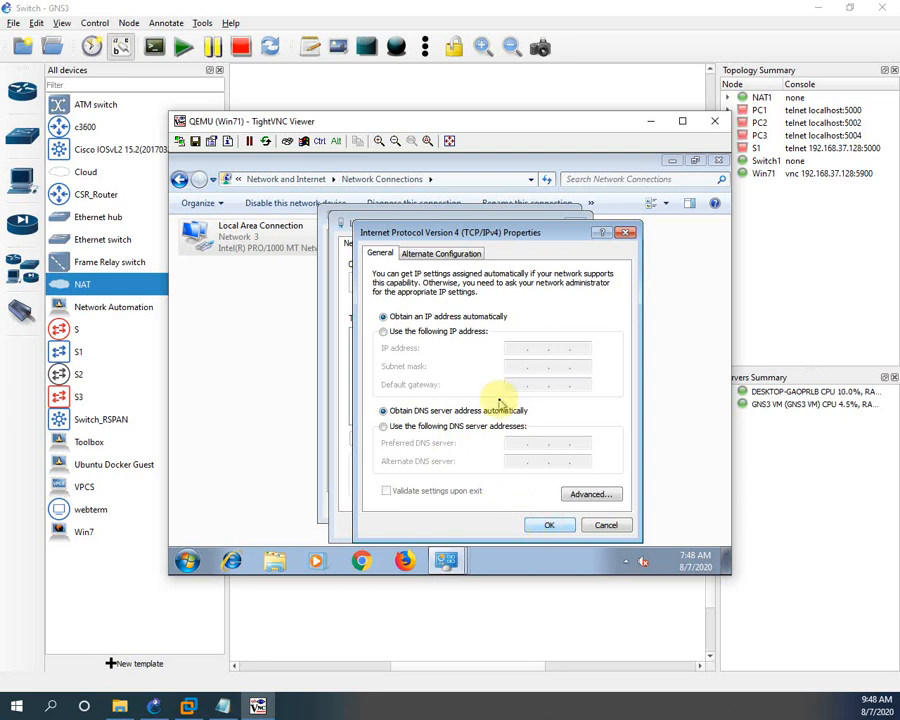
pyautogui.click(543, 528)
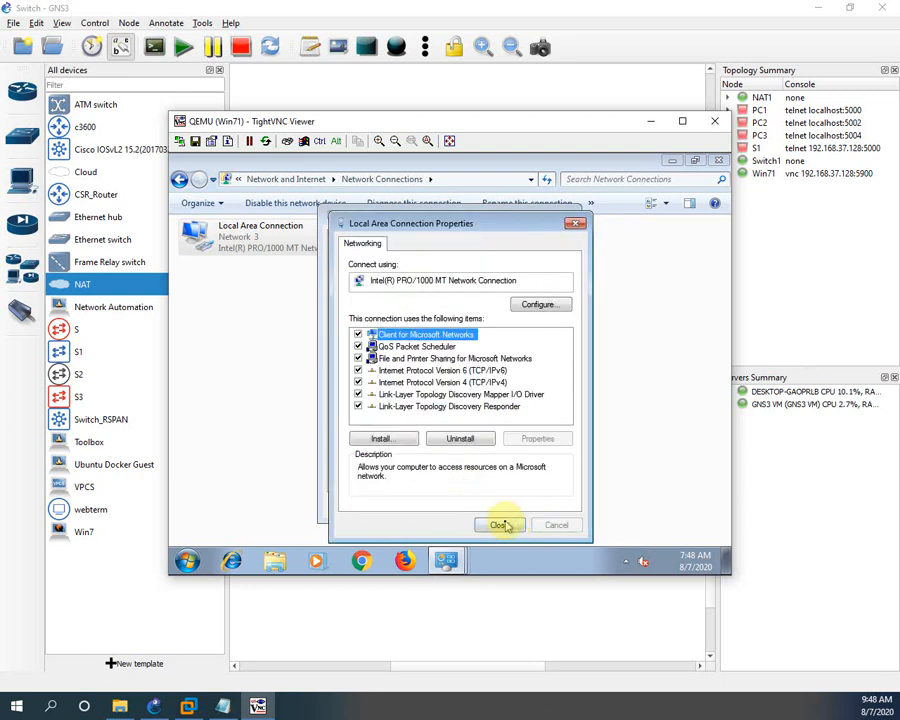
pyautogui.click(501, 526)
pyautogui.click(538, 505)
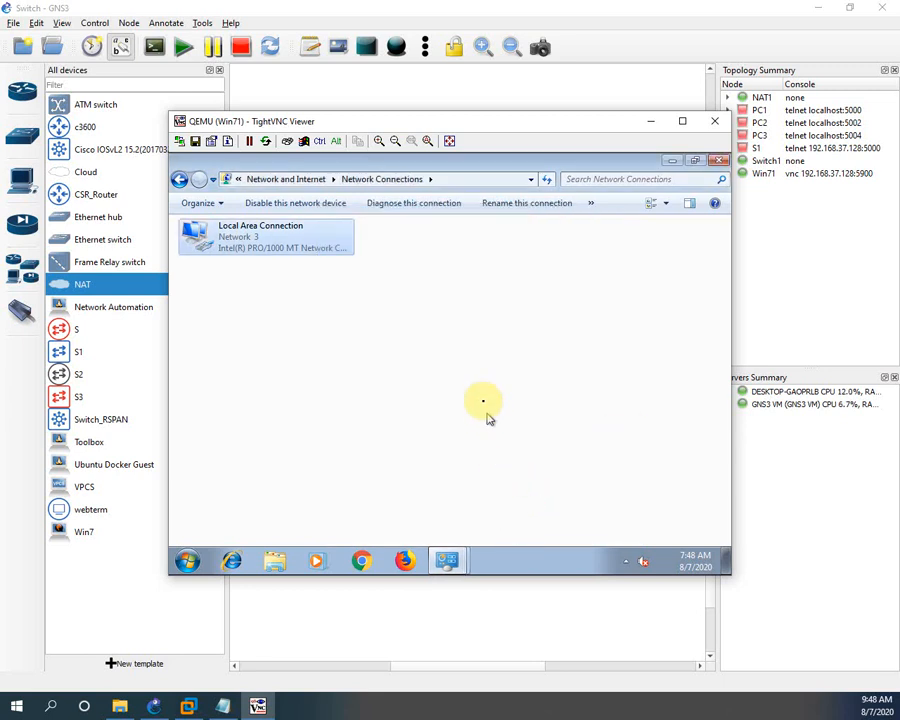
# Return to the Network and Sharing Center, then close it and the Control Panel
pyautogui.click(180, 179)
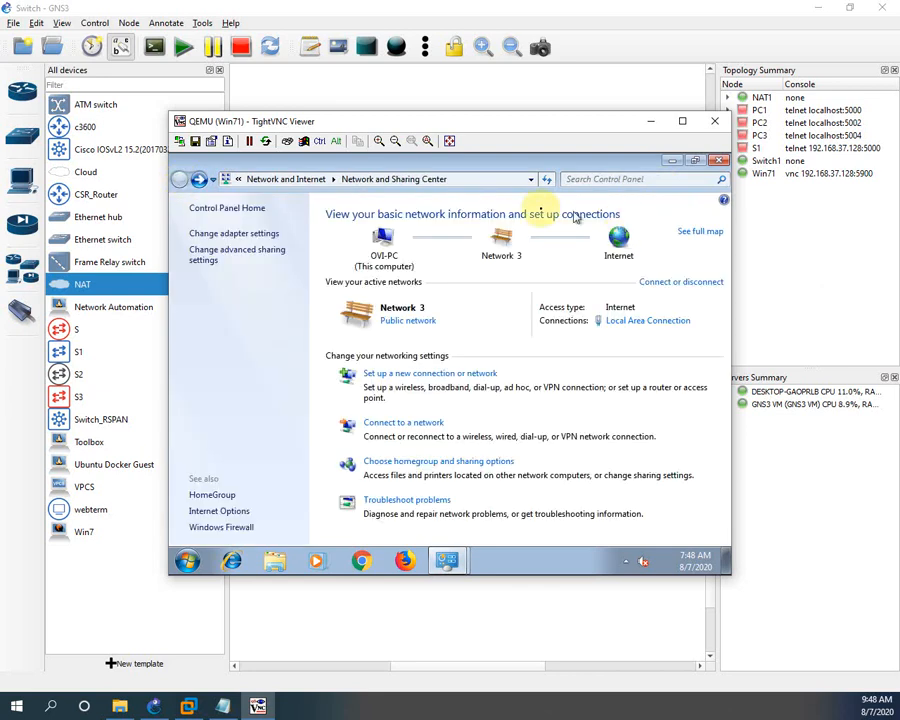
pyautogui.click(718, 162)
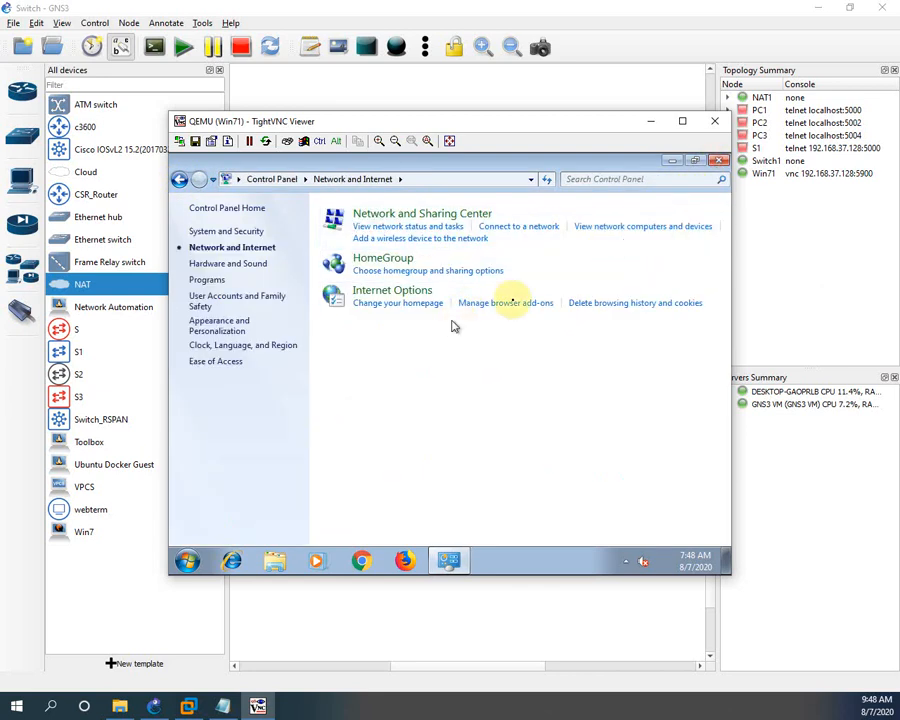
pyautogui.click(716, 163)
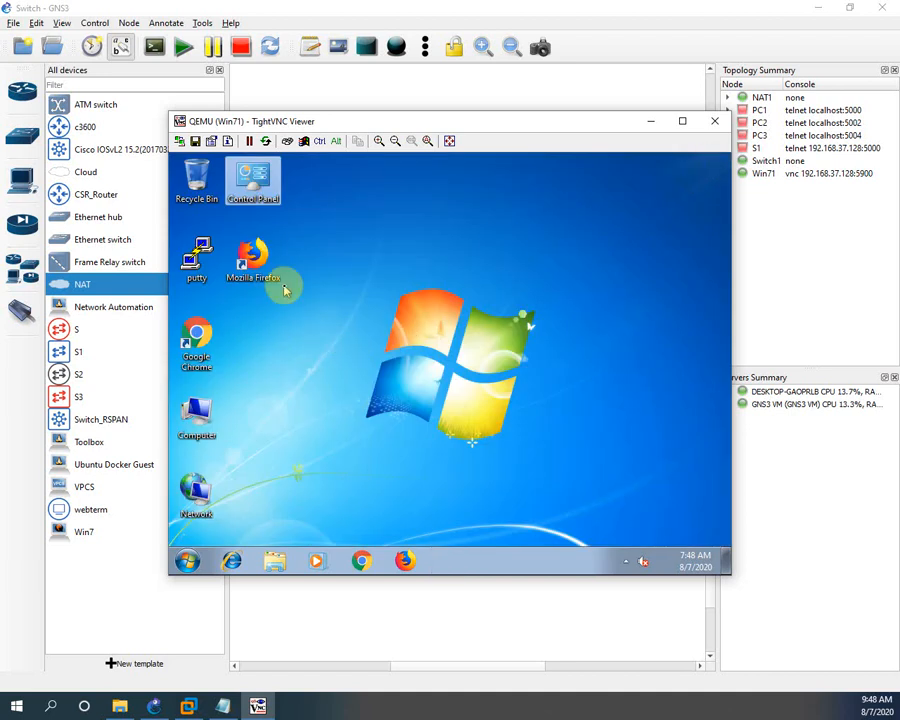
pyautogui.doubleClick(194, 338)
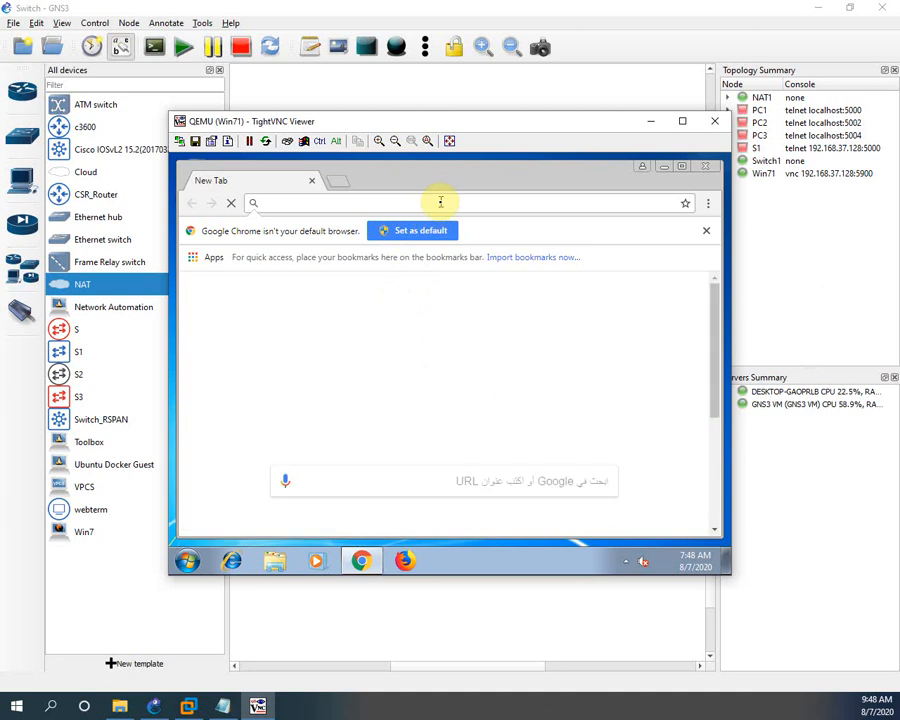
pyautogui.write('www.')
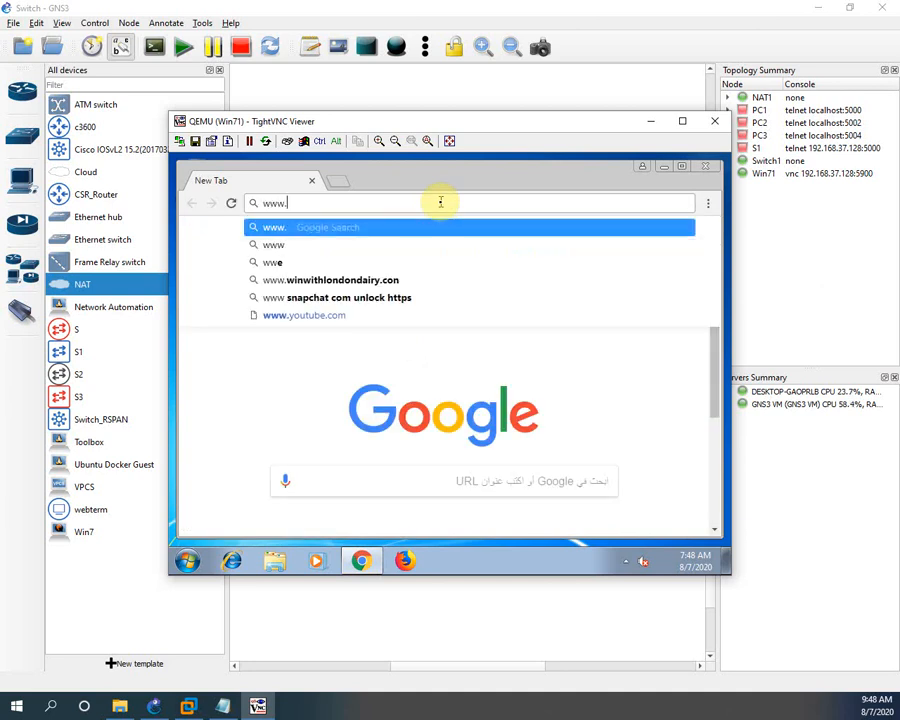
pyautogui.write('google.co')
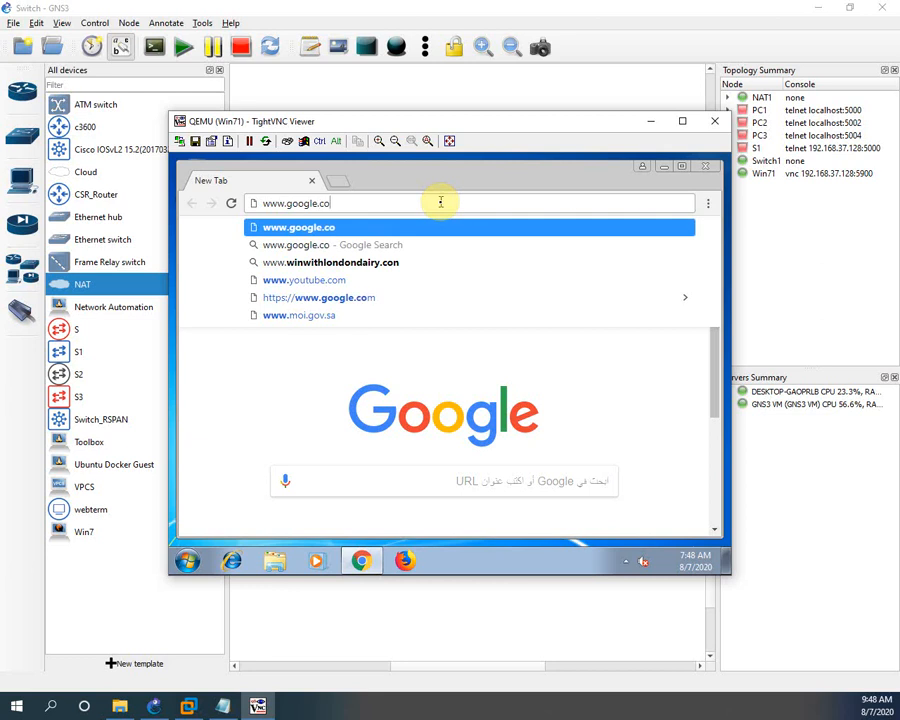
pyautogui.write('m')
pyautogui.press('Return')
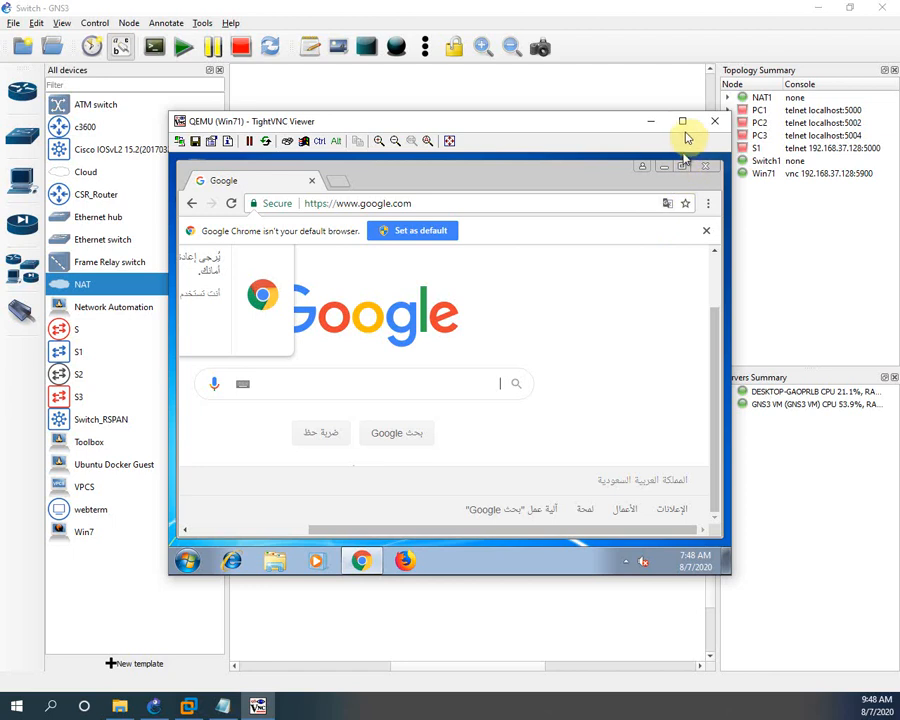
# Put the TightVNC viewer in full screen with Chrome maximized inside it
pyautogui.click(682, 166)
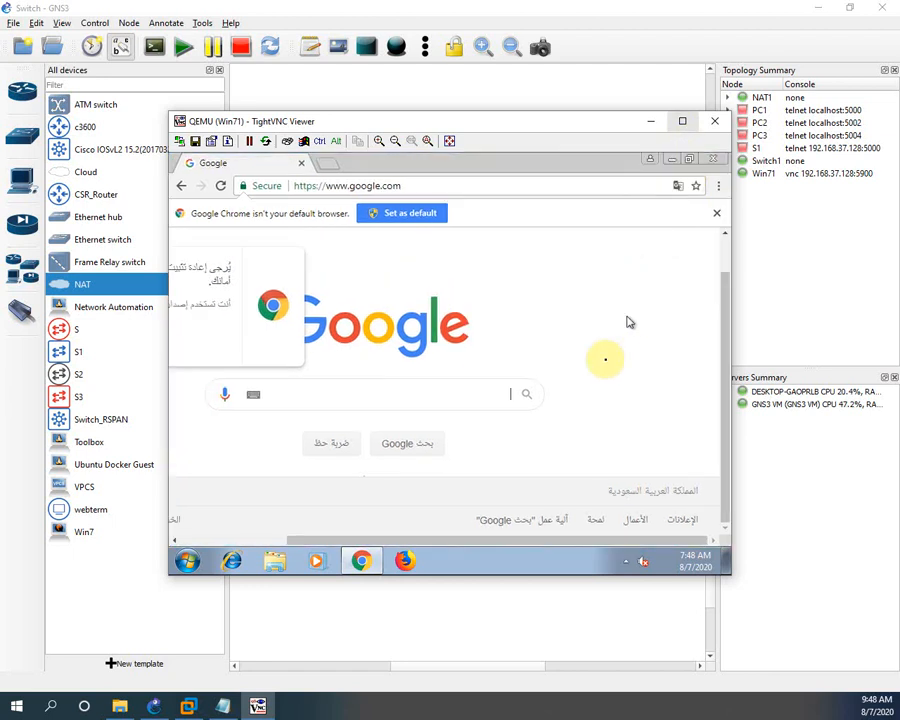
pyautogui.click(682, 122)
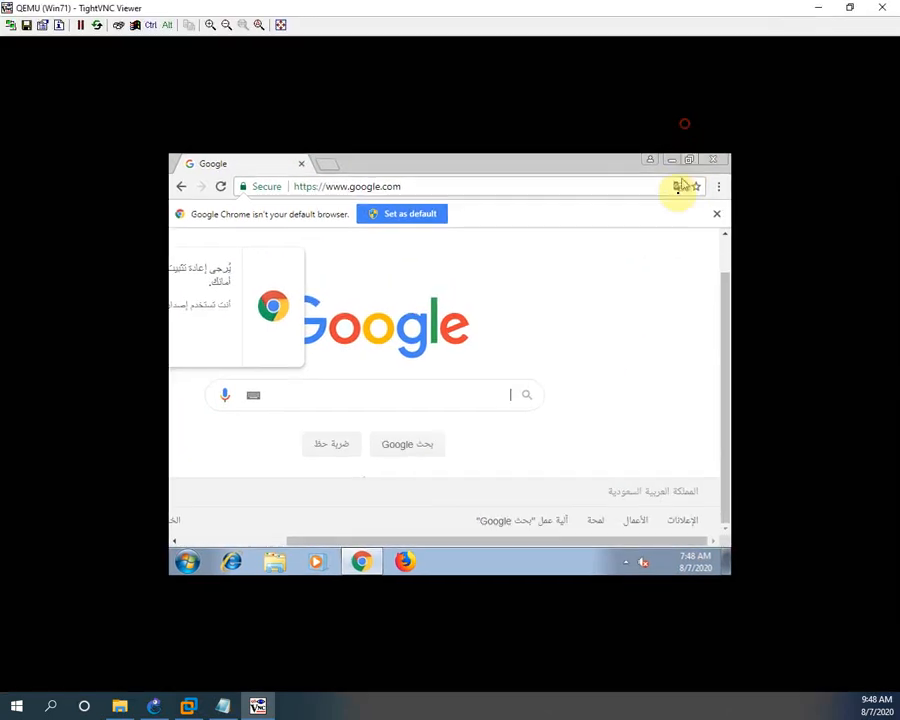
pyautogui.click(689, 160)
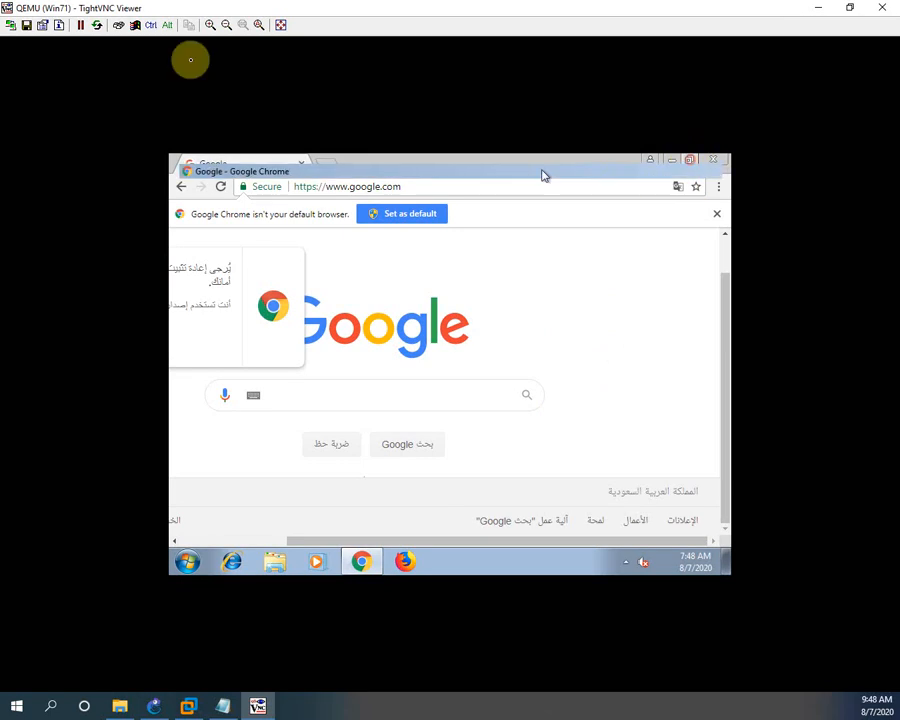
pyautogui.click(281, 24)
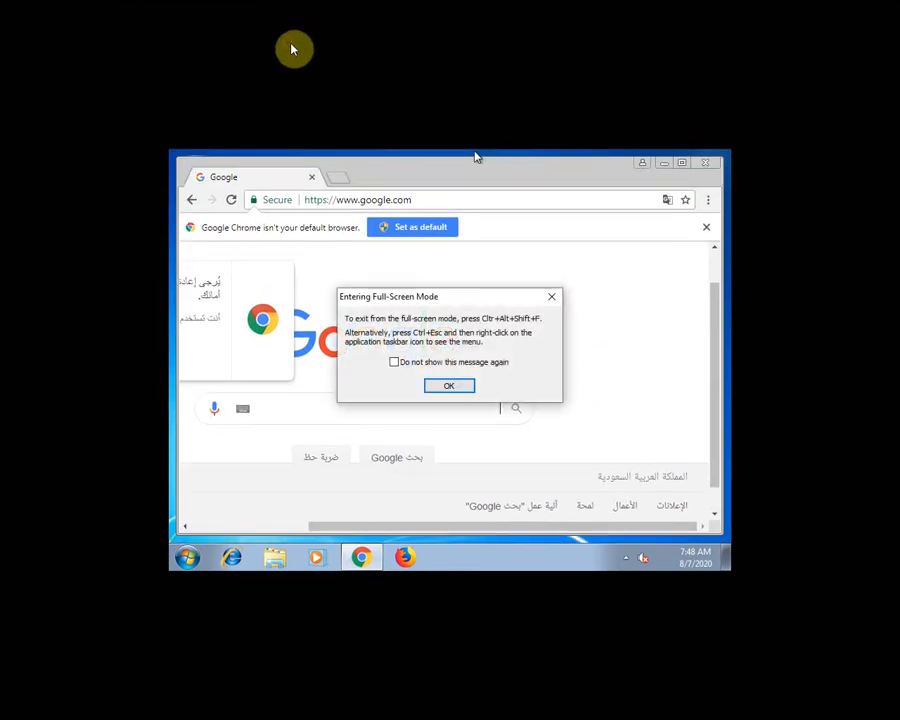
pyautogui.click(447, 390)
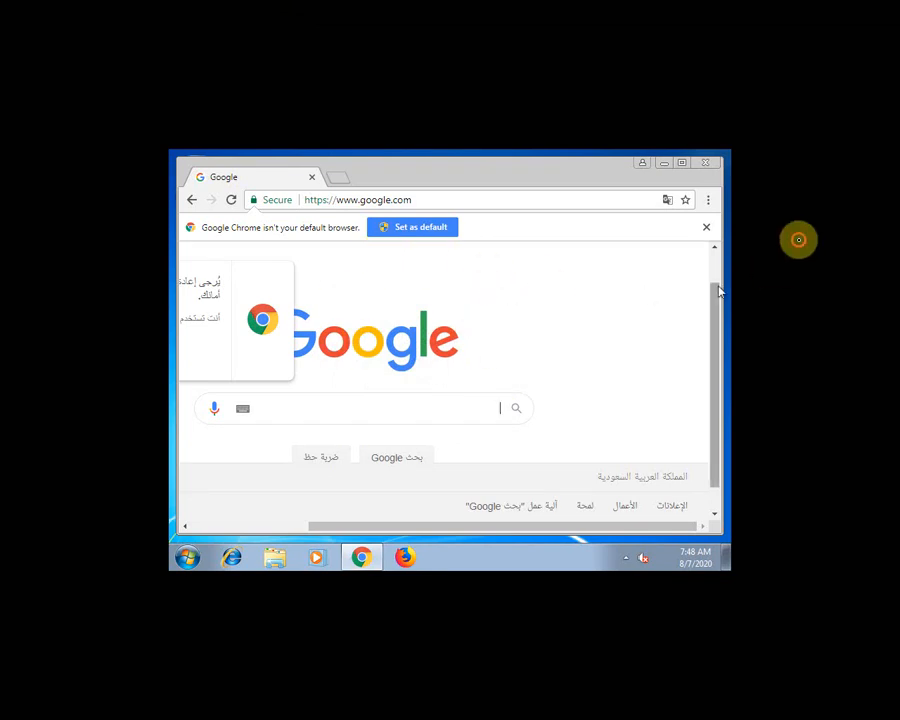
pyautogui.click(685, 164)
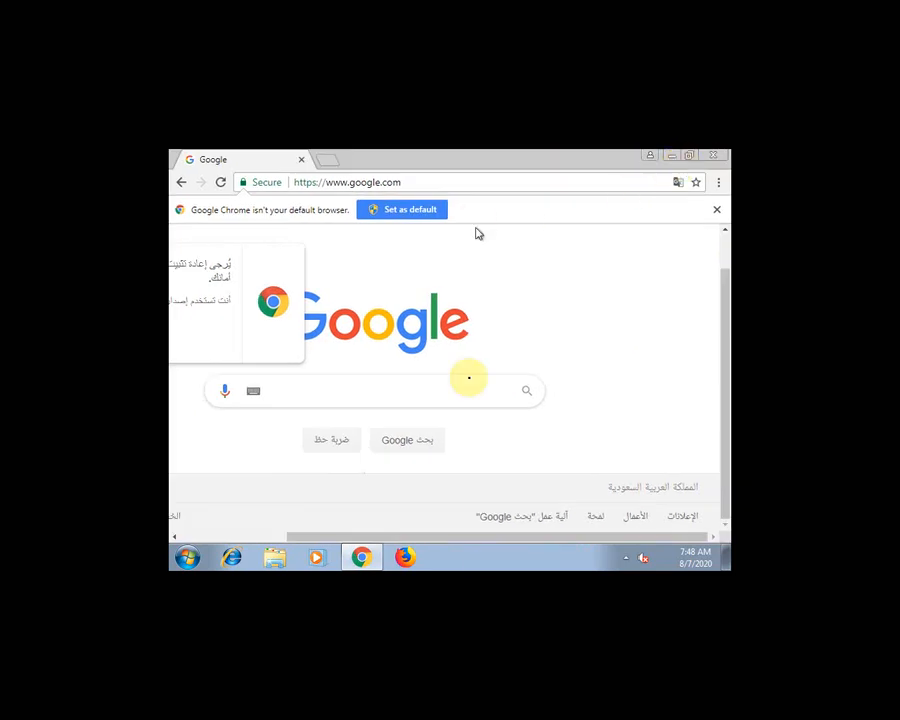
pyautogui.moveTo(490, 537); pyautogui.dragTo(321, 534)
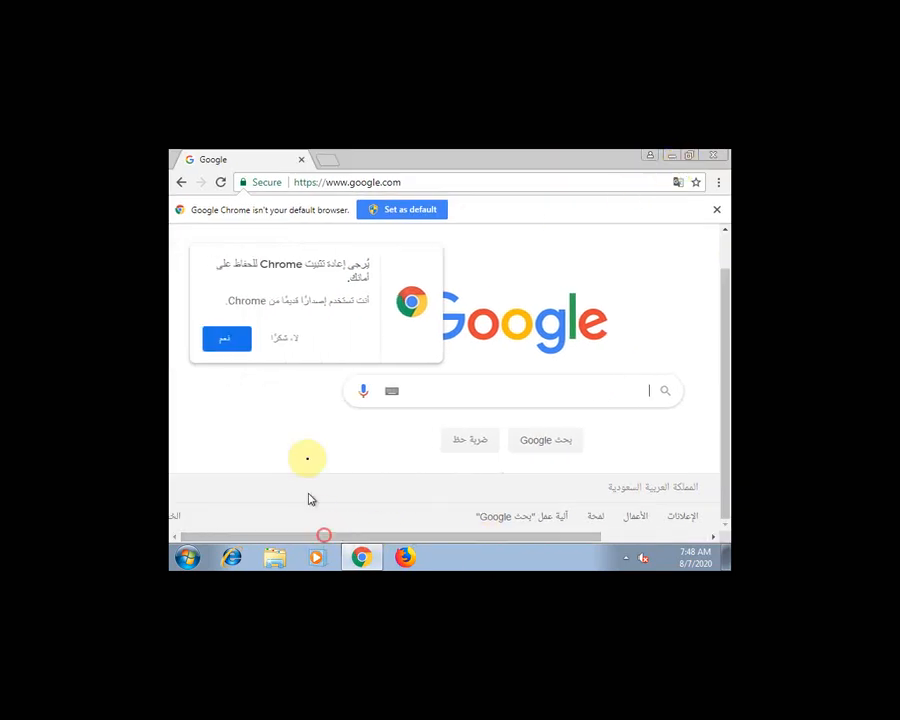
# Search Google for 'amazon' from Chrome's address bar
pyautogui.click(477, 183)
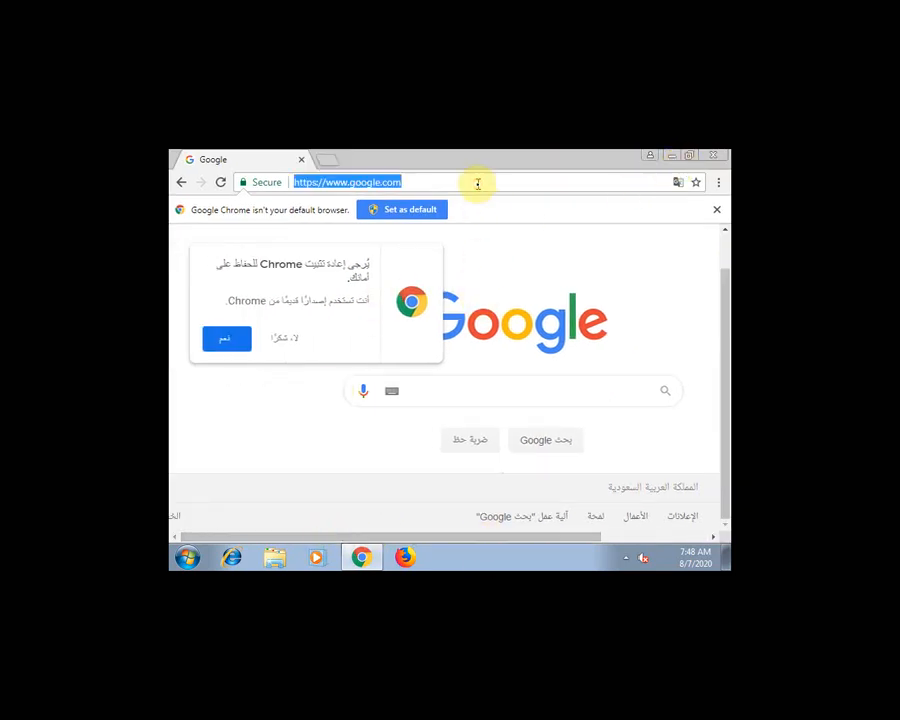
pyautogui.write('am')
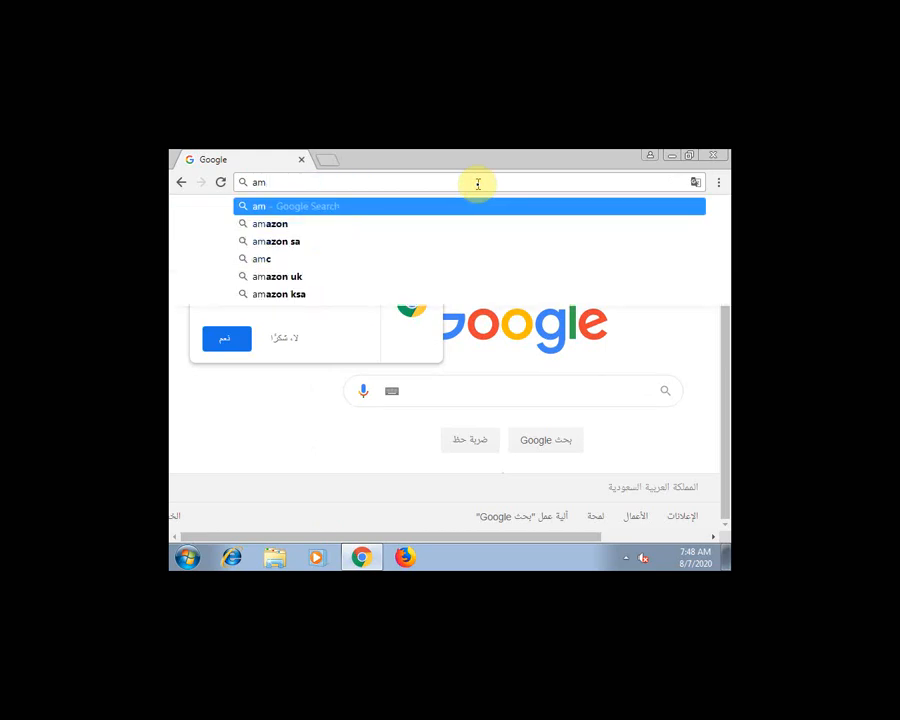
pyautogui.press('Down')
pyautogui.press('Return')
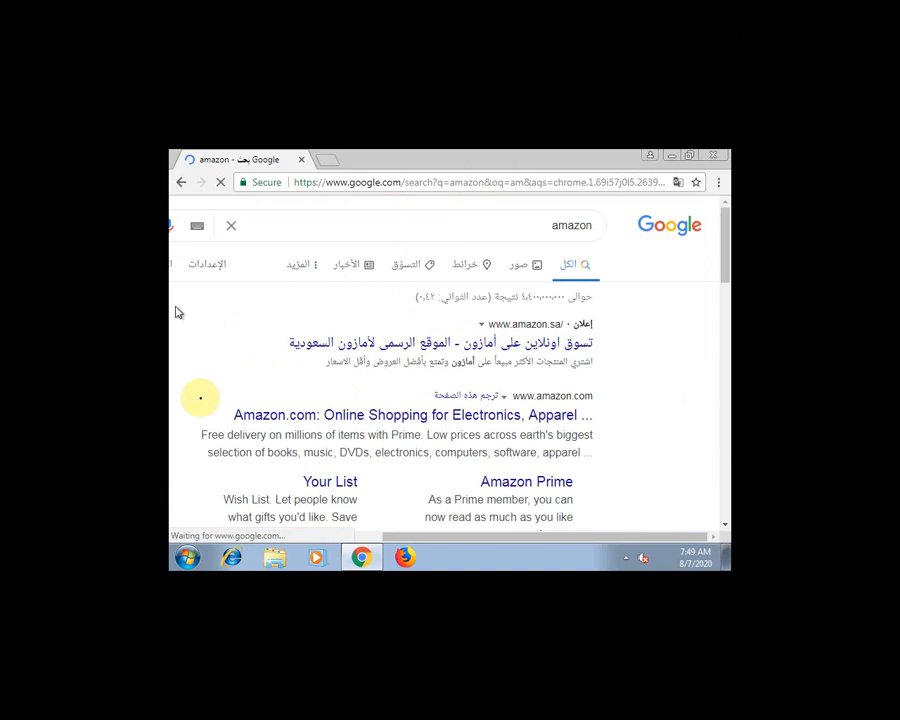
# Scroll through the amazon search results, then close Chrome
pyautogui.scroll(-5, 533, 452)
pyautogui.scroll(-10, 537, 452)
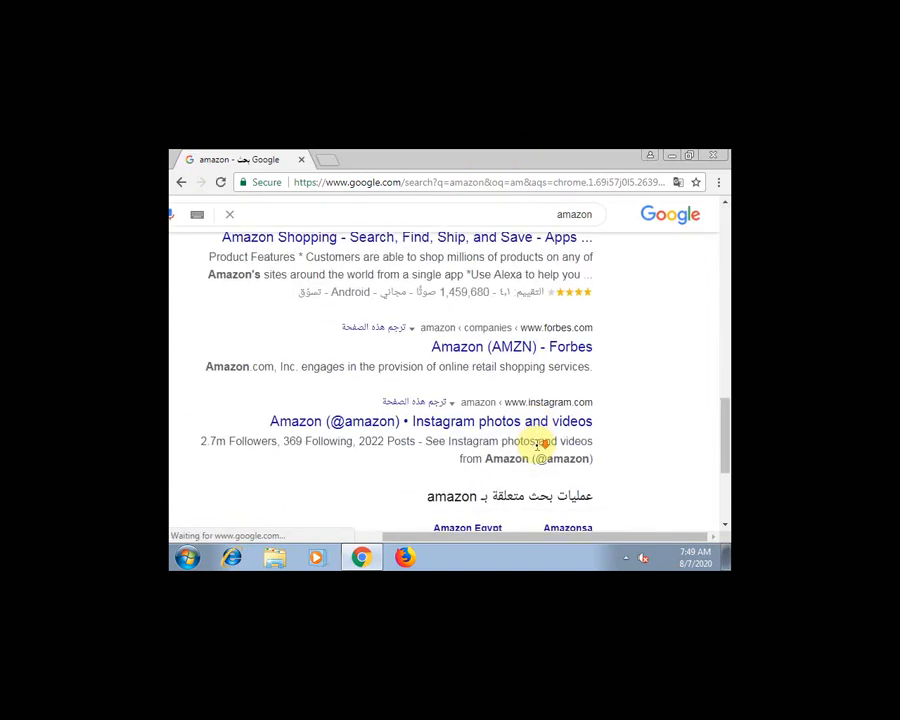
pyautogui.scroll(8, 572, 370)
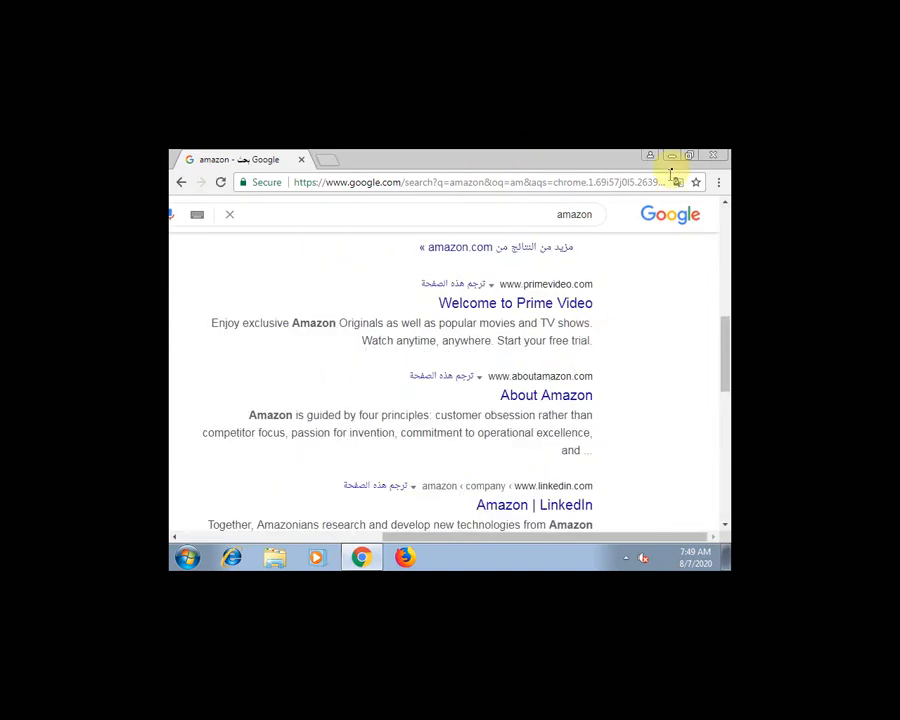
pyautogui.click(714, 156)
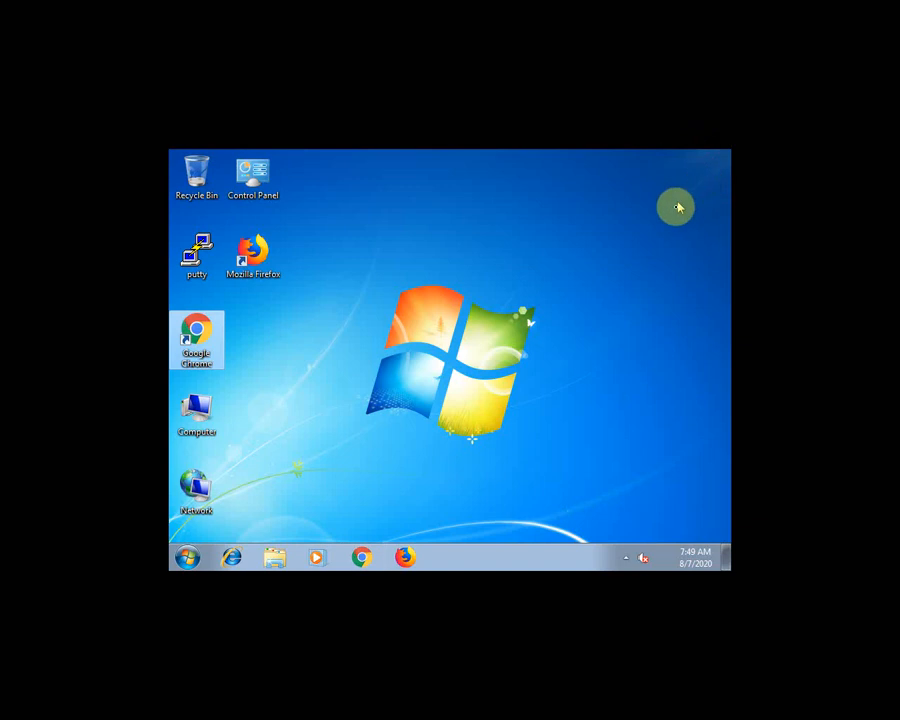
pyautogui.click(548, 244)
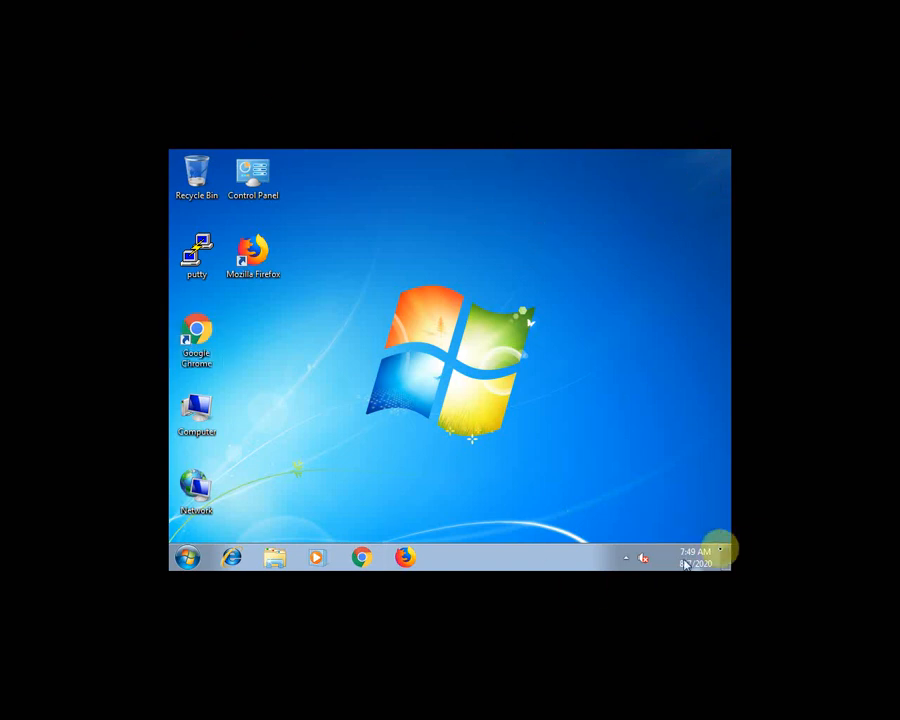
pyautogui.click(621, 558)
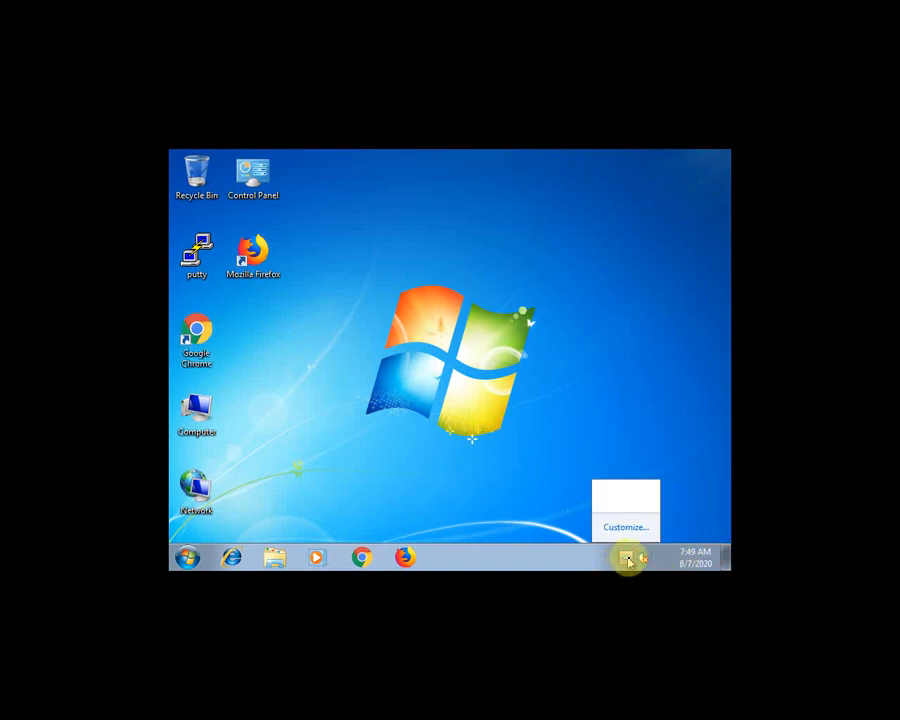
pyautogui.click(635, 559)
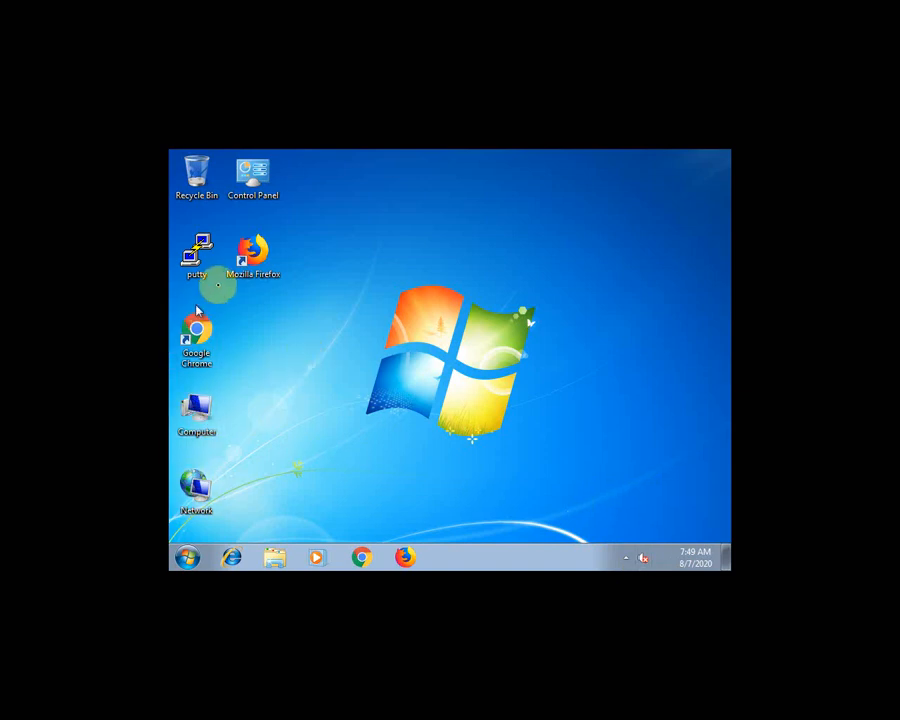
pyautogui.doubleClick(184, 182)
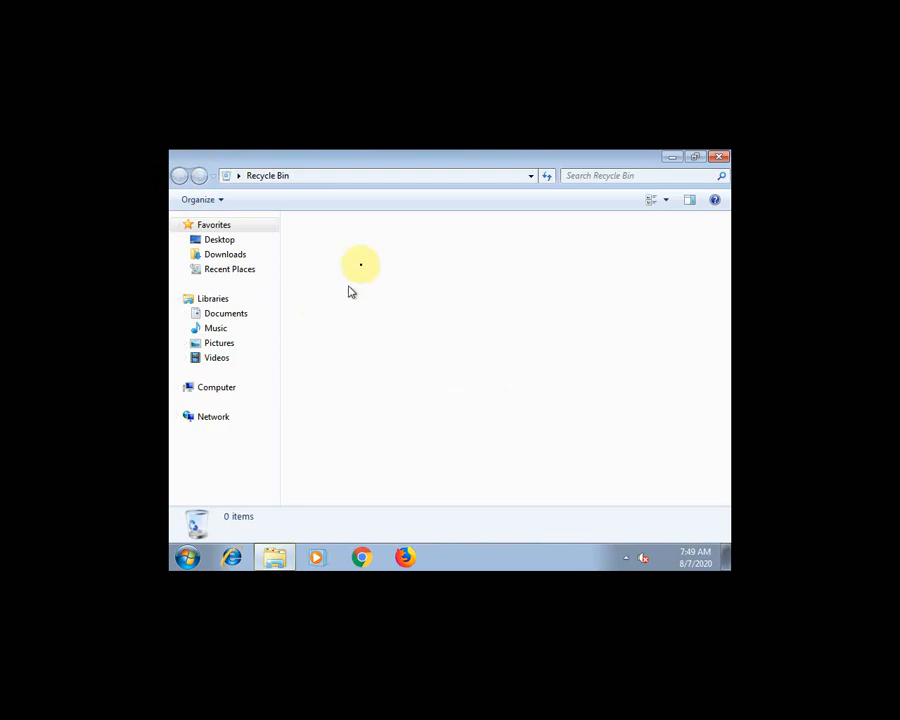
pyautogui.click(720, 159)
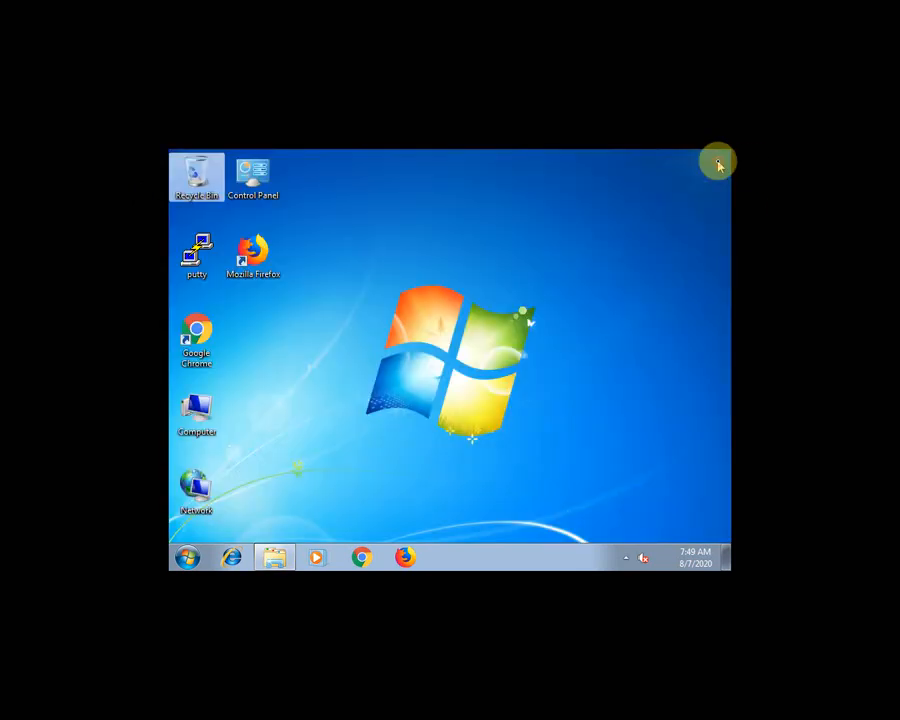
pyautogui.rightClick(553, 291)
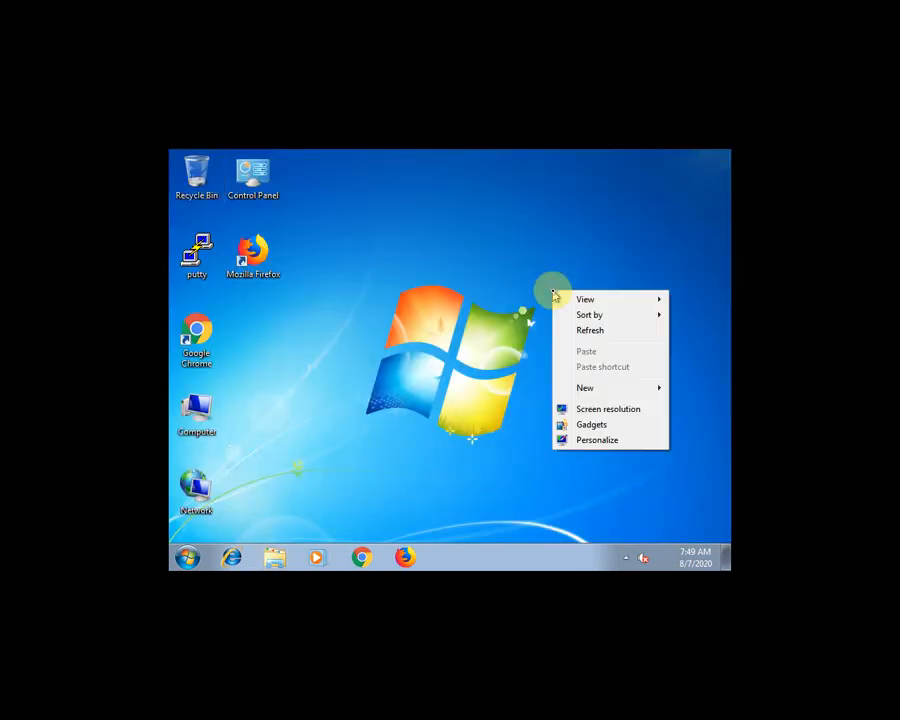
pyautogui.click(611, 331)
pyautogui.rightClick(493, 332)
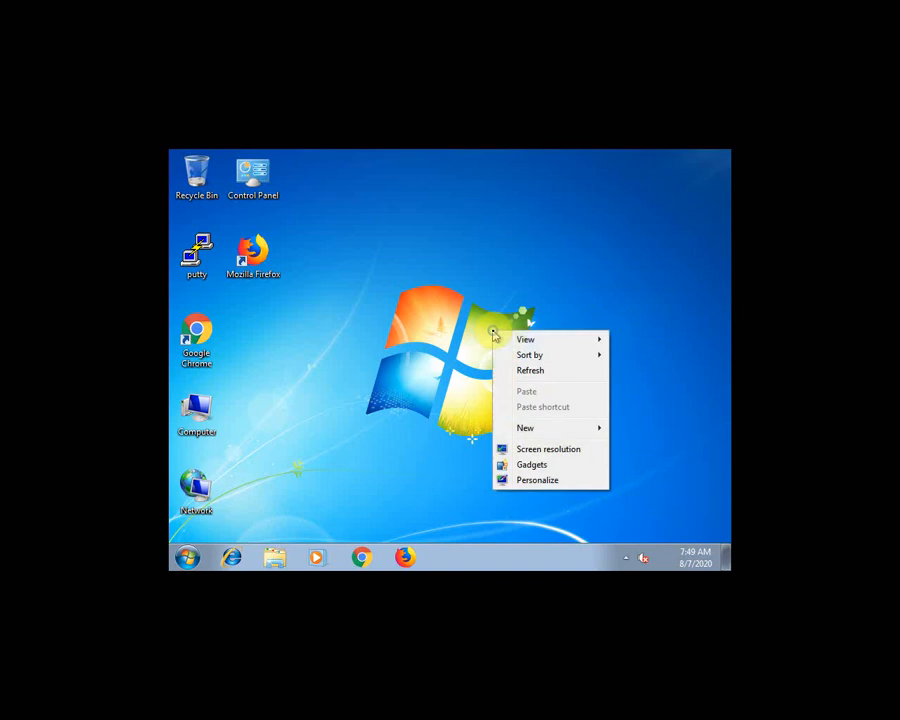
pyautogui.click(538, 371)
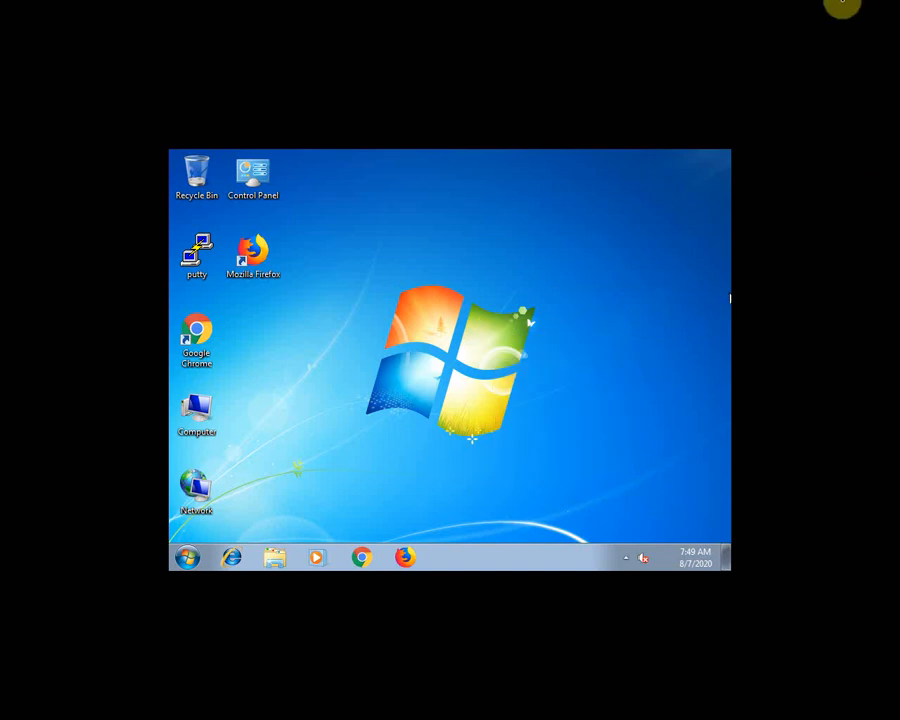